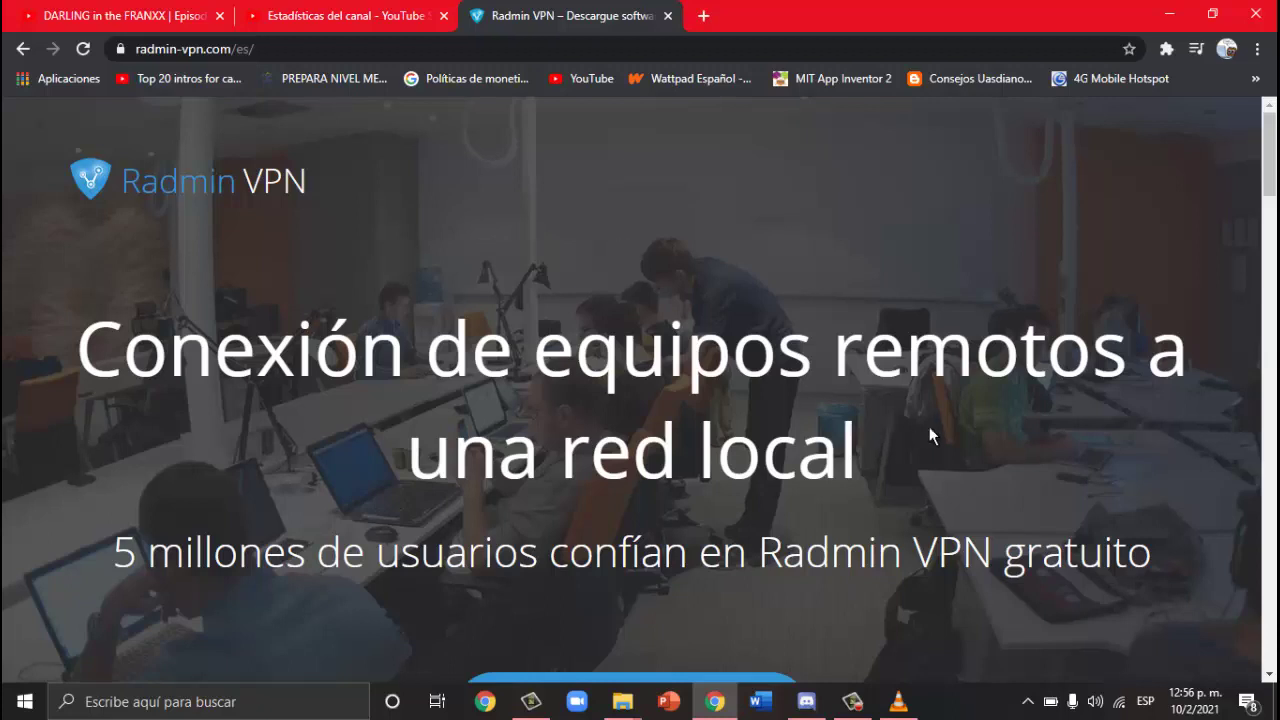
# Step: Select Chrome's address bar to reveal the full radmin-vpn.com/es/ address
pyautogui.click(327, 48)
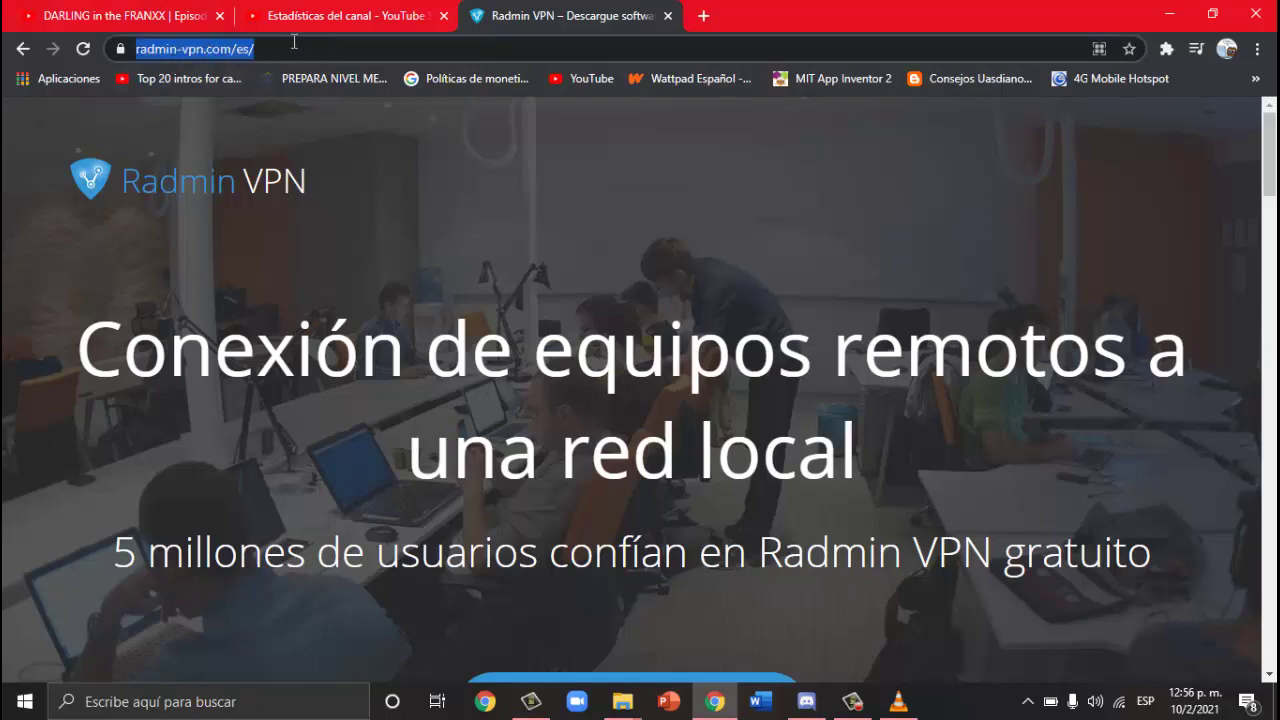
pyautogui.click(294, 48)
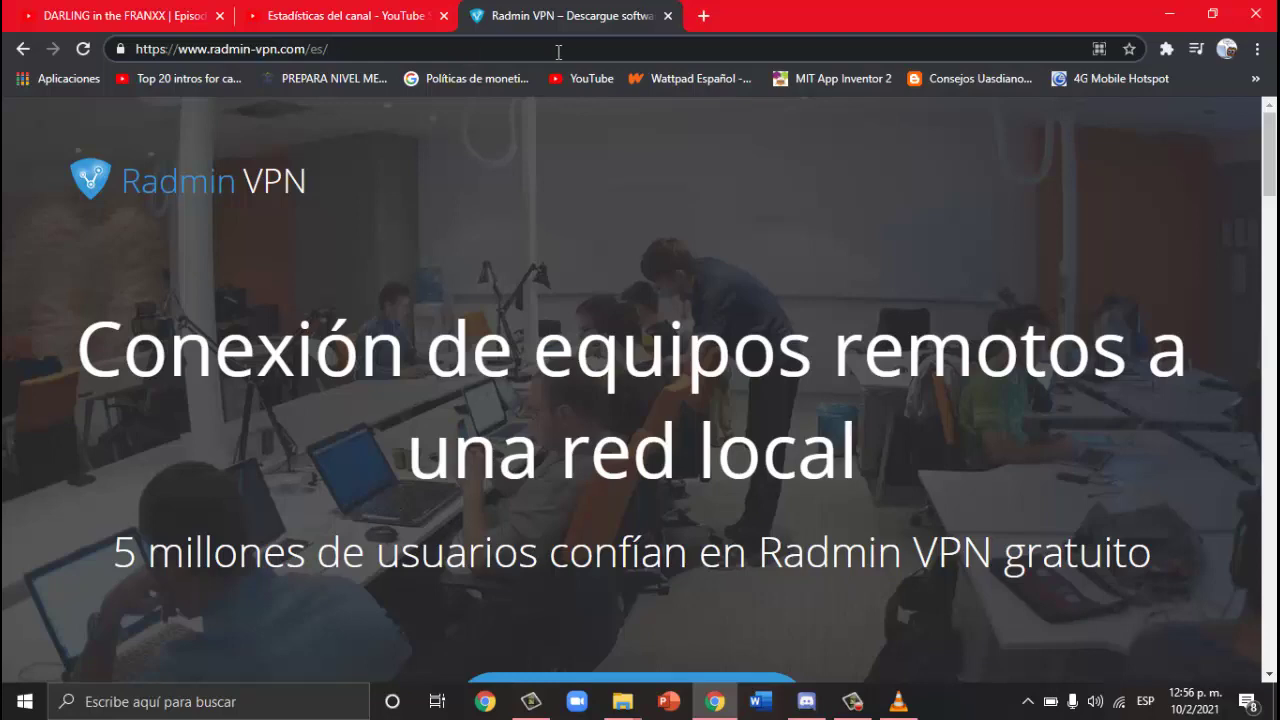
# Step: Start the free Radmin VPN download from the page, then cancel it
pyautogui.scroll(-4, 680, 240)
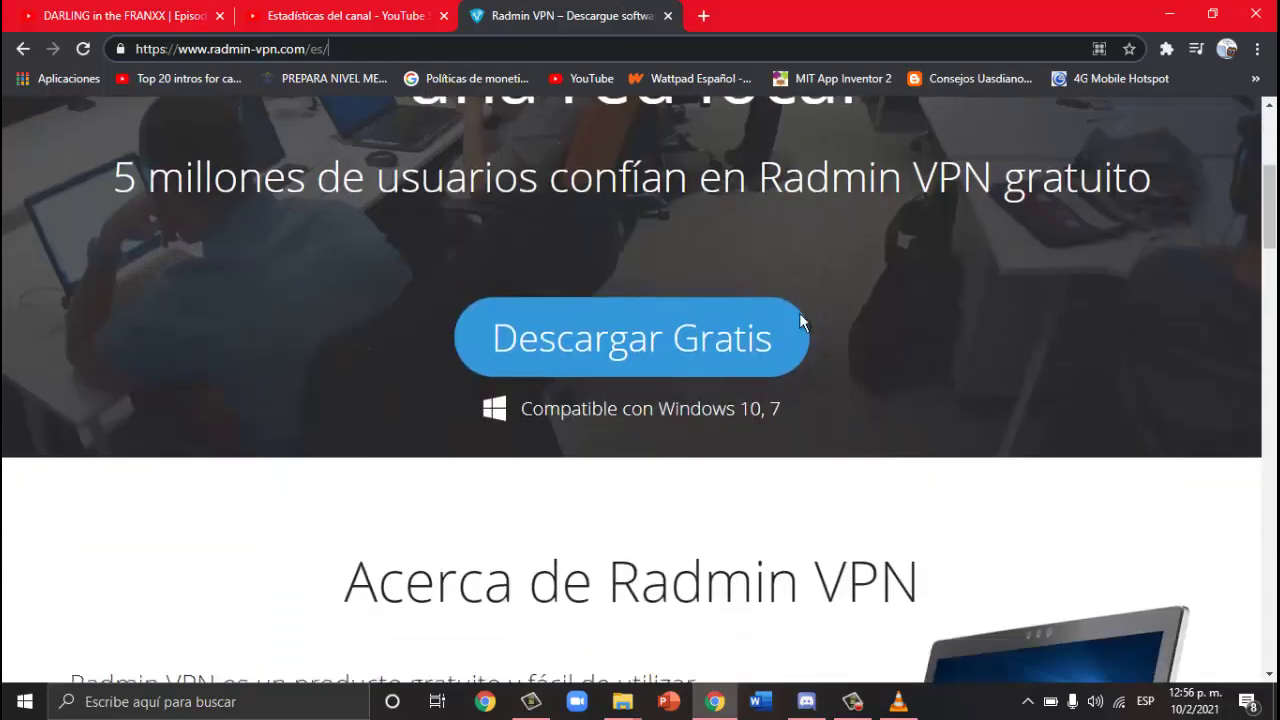
pyautogui.click(706, 358)
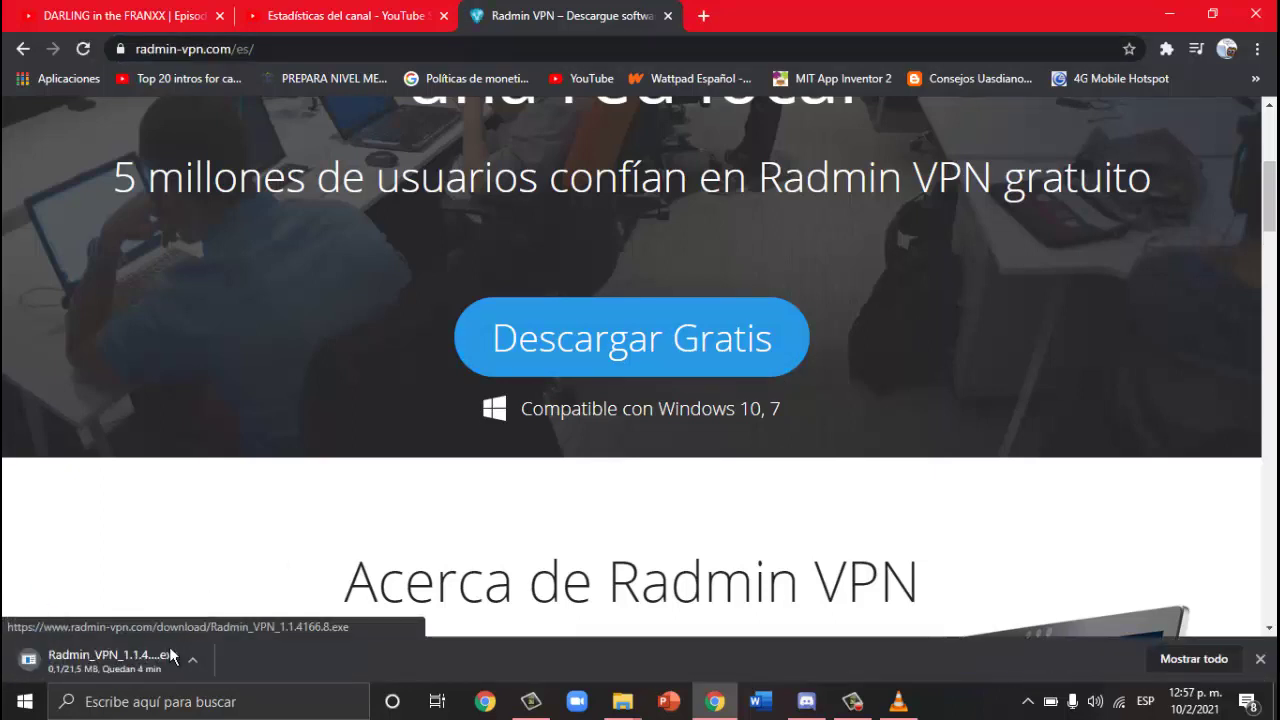
pyautogui.rightClick(114, 659)
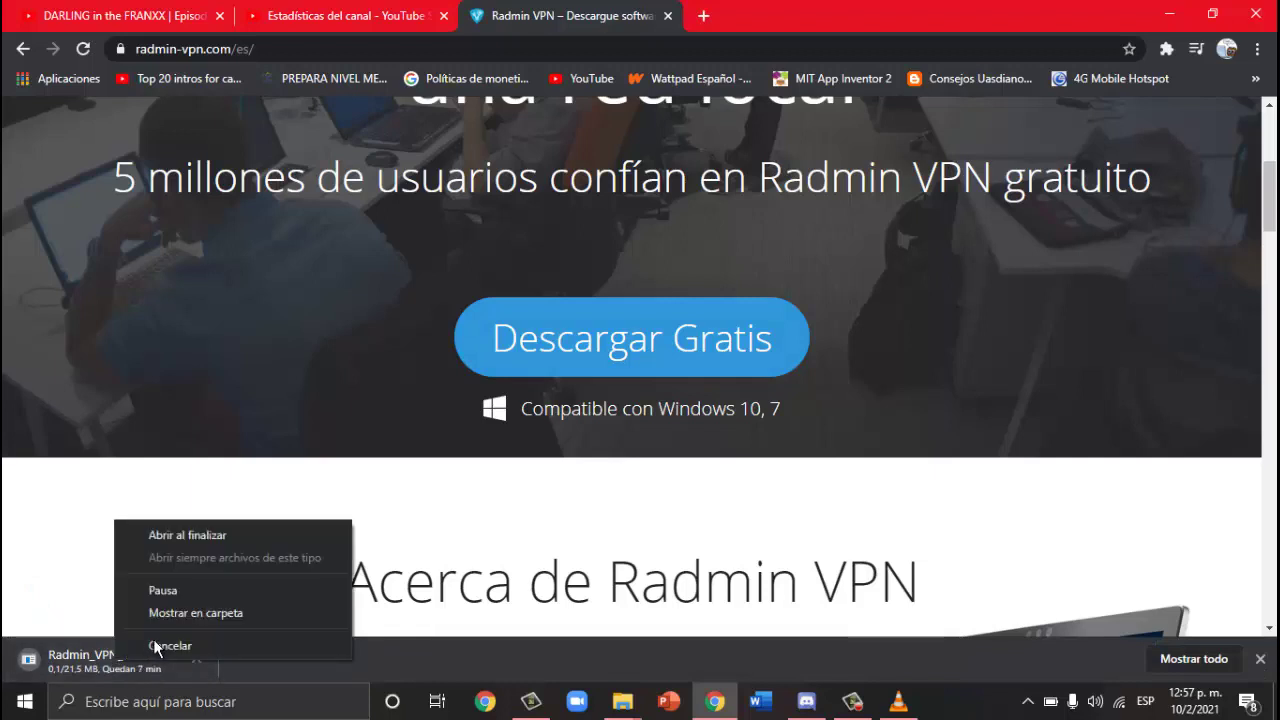
pyautogui.click(158, 646)
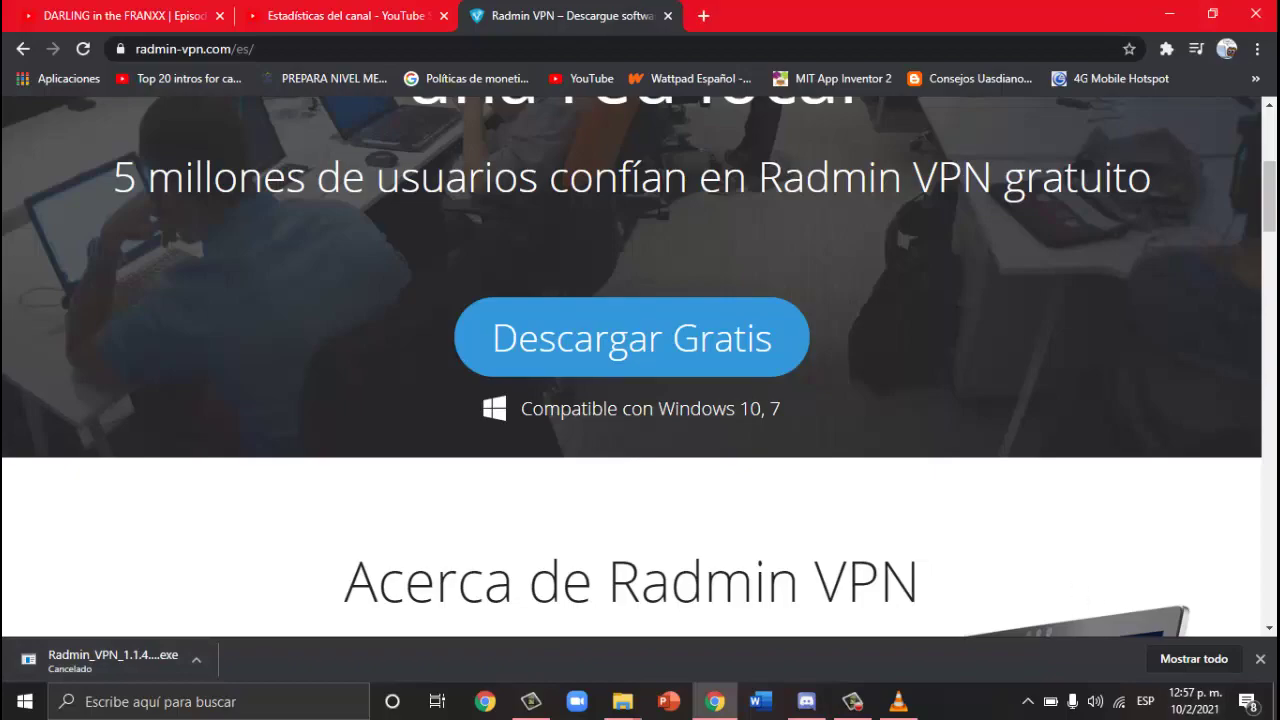
# Step: Drag the Radmin VPN installer from the Downloads list onto the desktop and launch it
pyautogui.click(1277, 710)
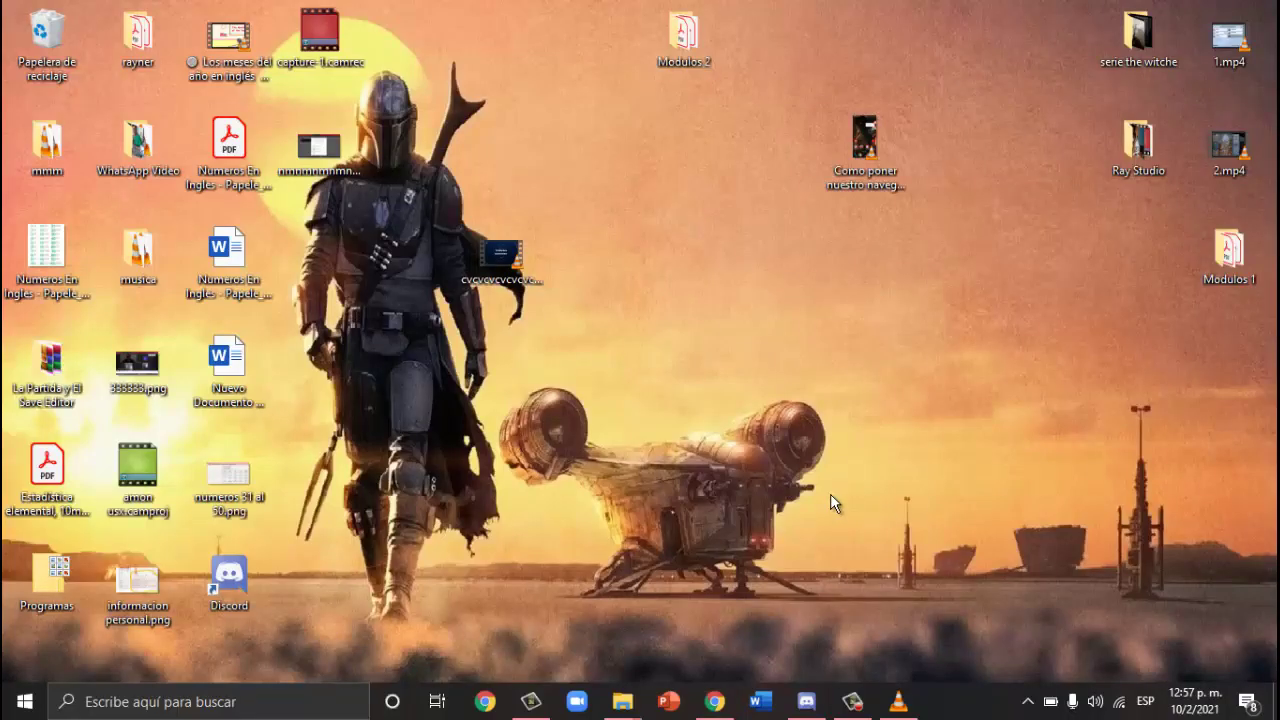
pyautogui.click(714, 701)
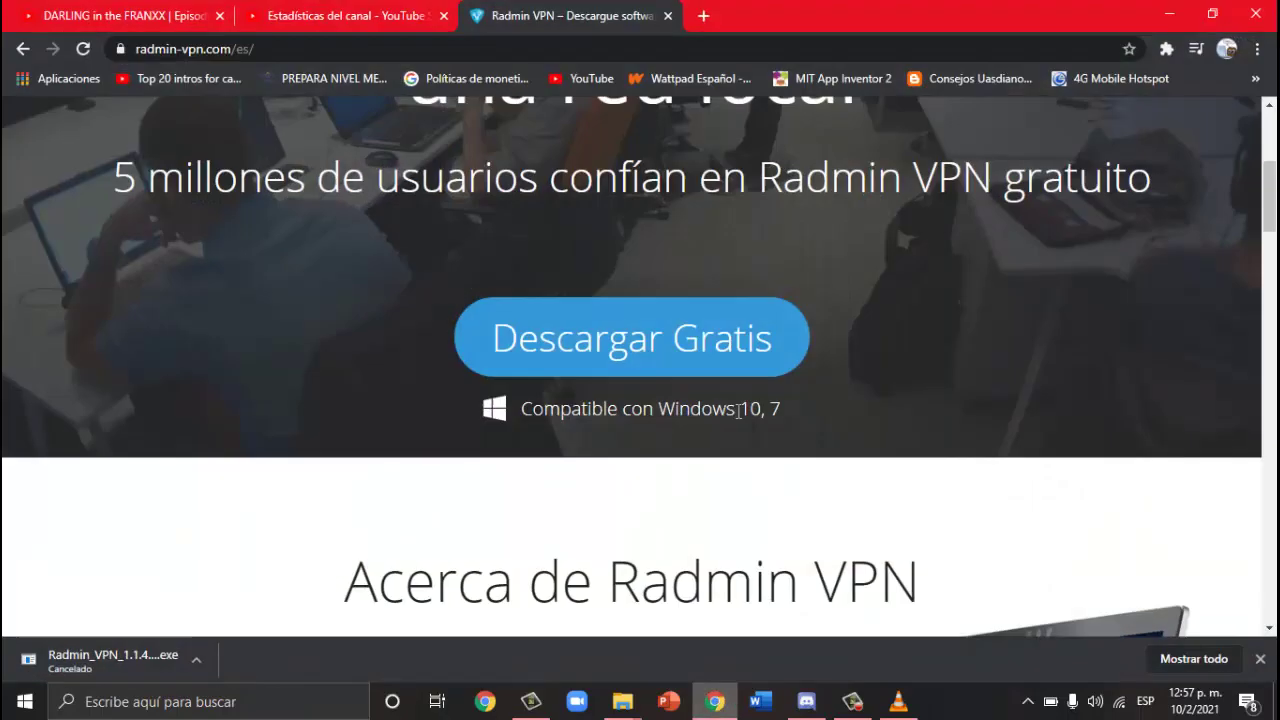
pyautogui.hotkey('ctrl', 'j')
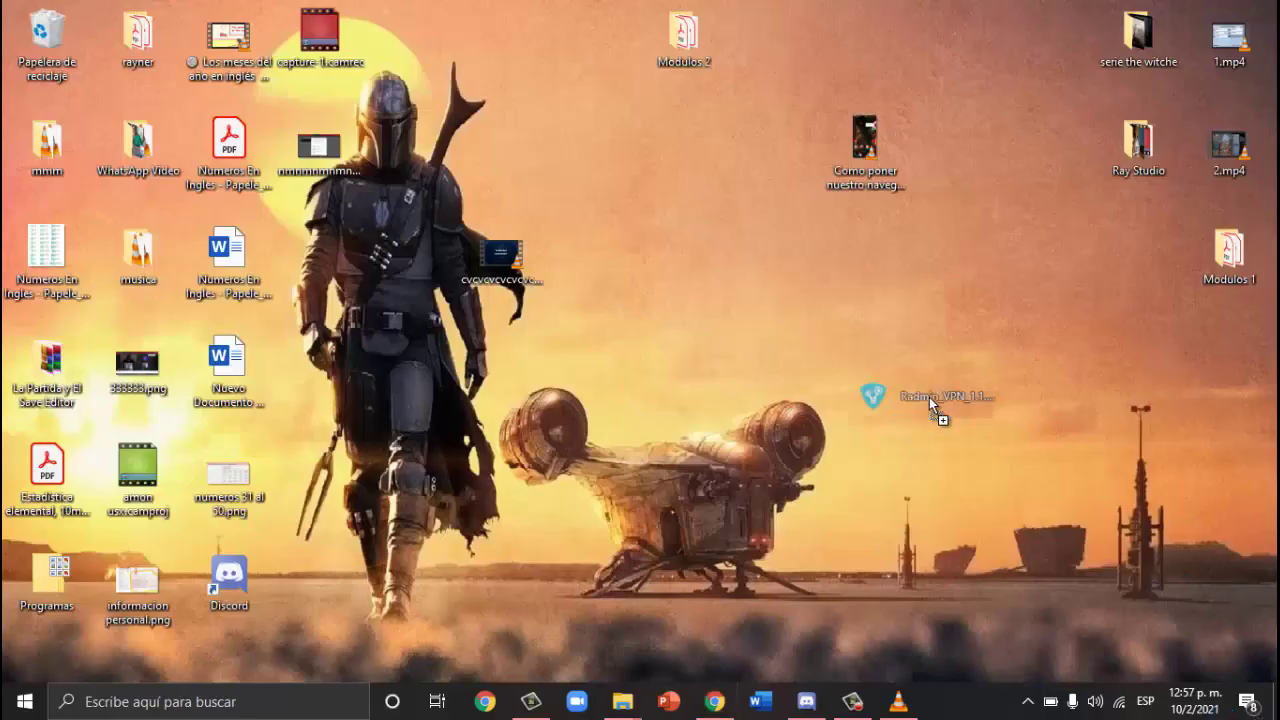
pyautogui.moveTo(929, 397); pyautogui.dragTo(920, 390)
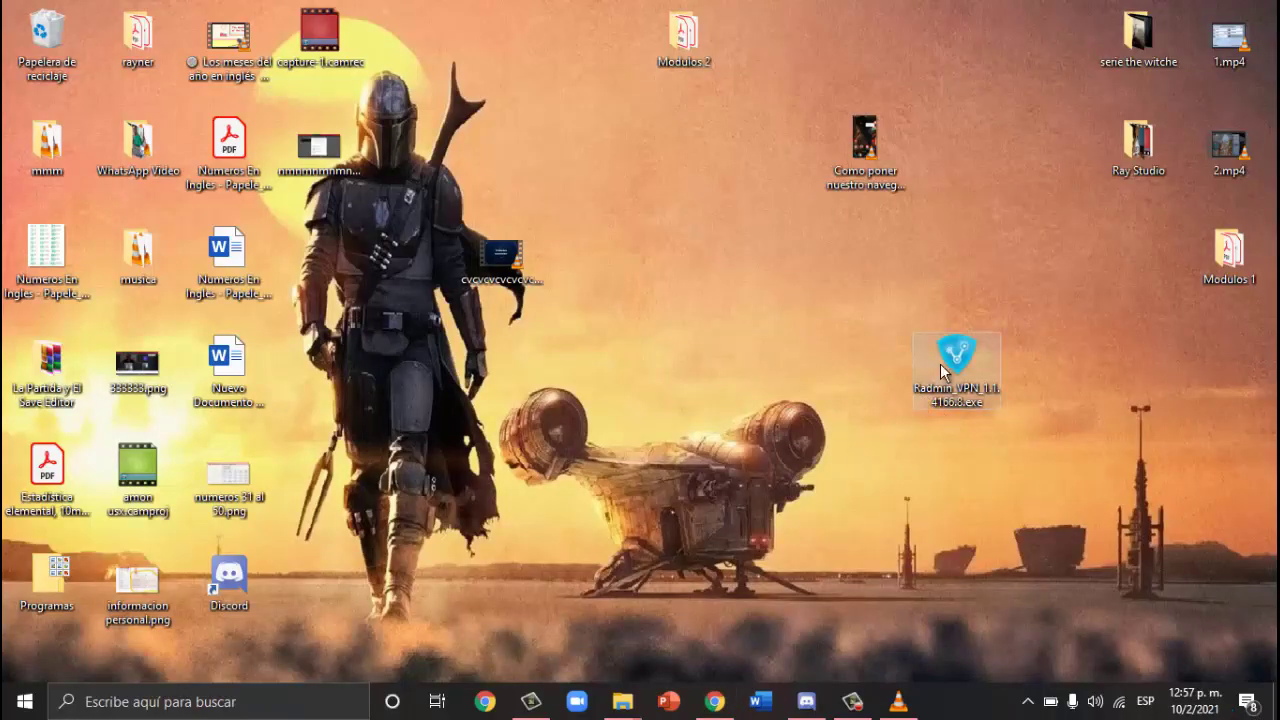
pyautogui.click(952, 370)
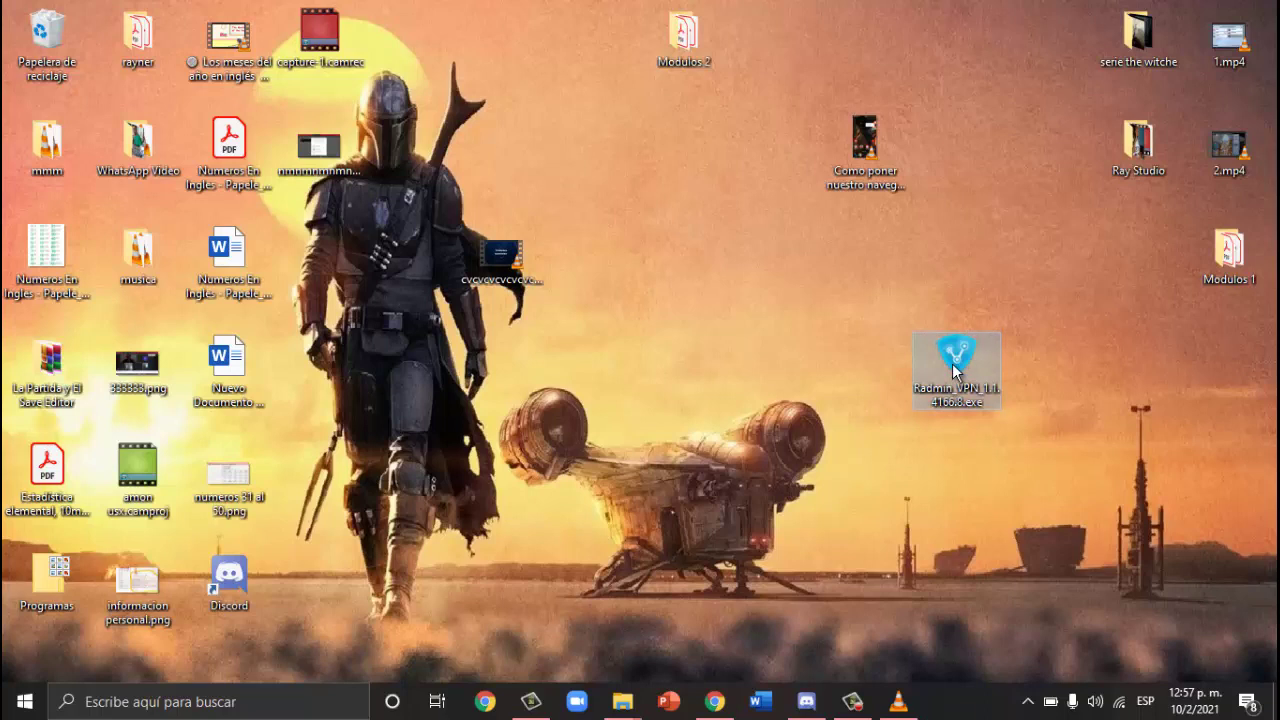
pyautogui.doubleClick(952, 370)
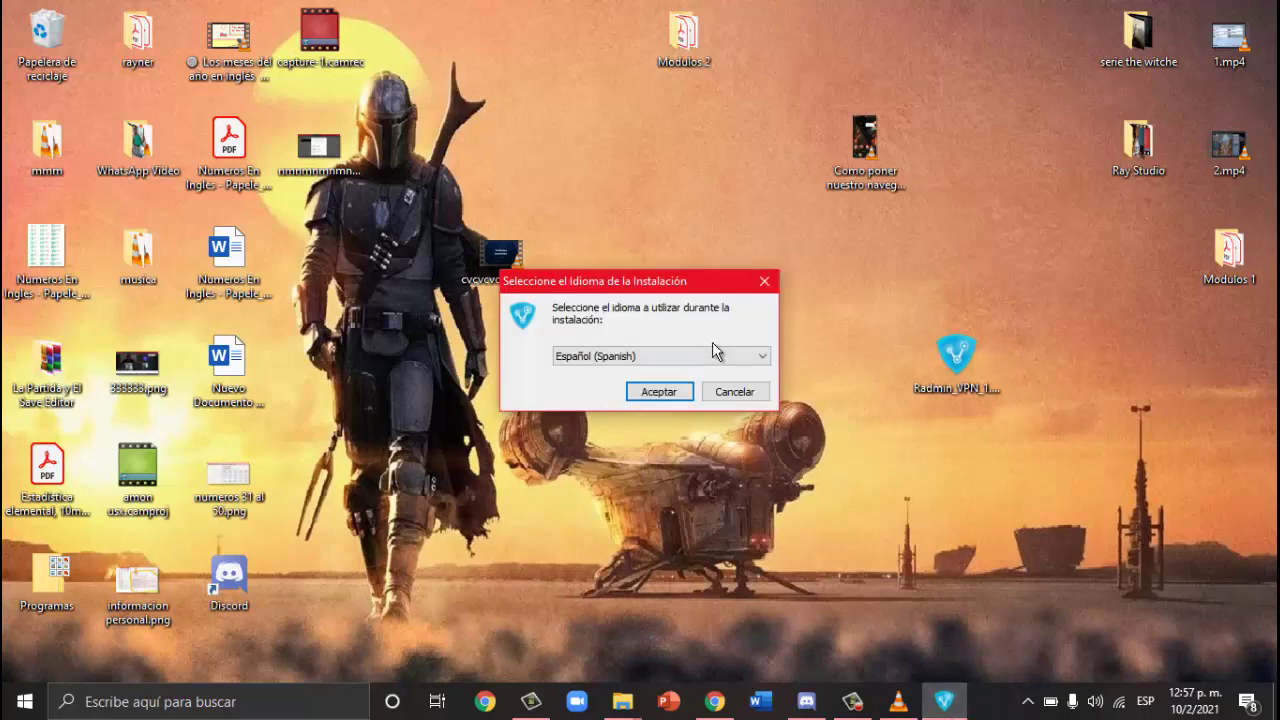
# Step: Install Radmin VPN 1.1.8 in Español, accepting the license and dismissing the network discovery prompt
pyautogui.click(658, 392)
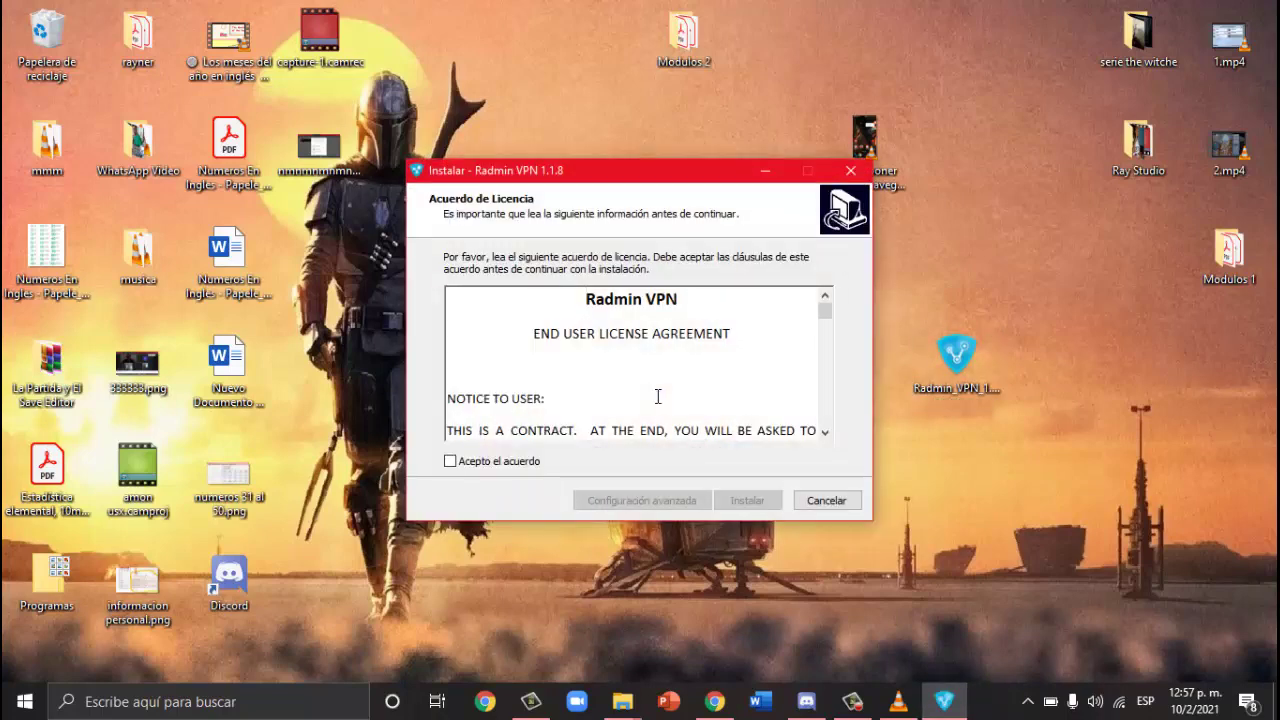
pyautogui.click(450, 461)
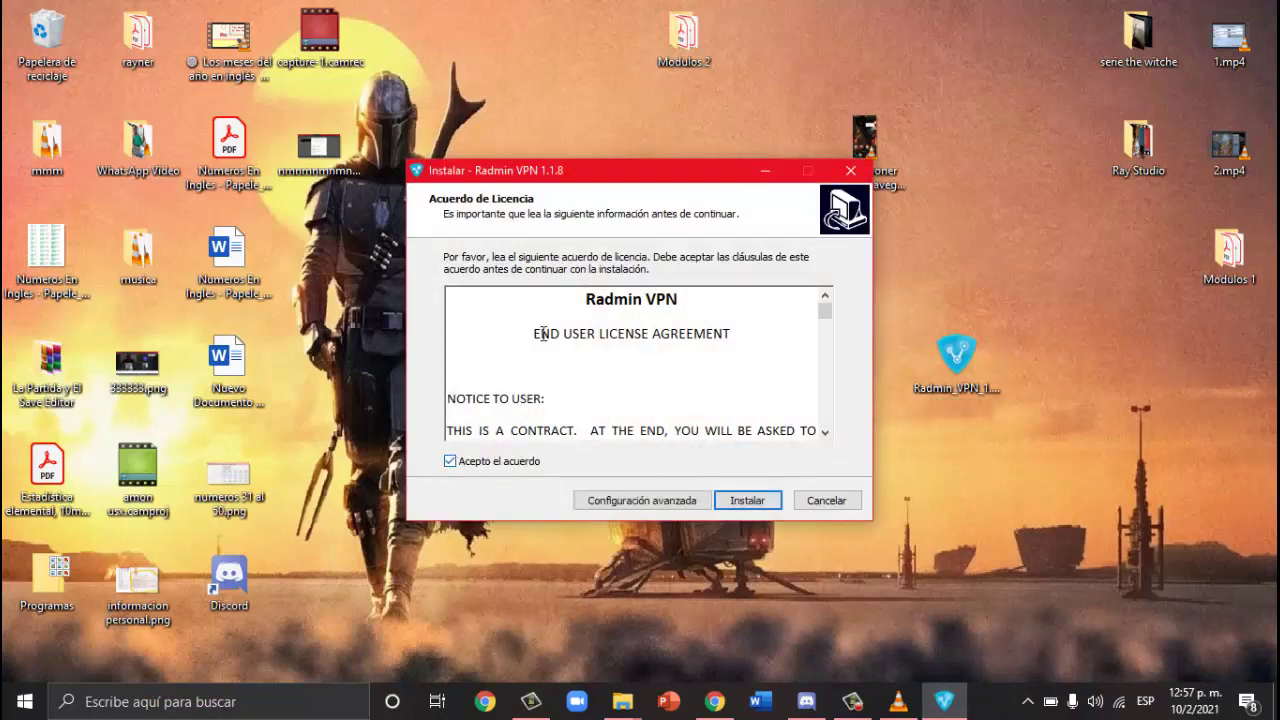
pyautogui.scroll(-15, 543, 334)
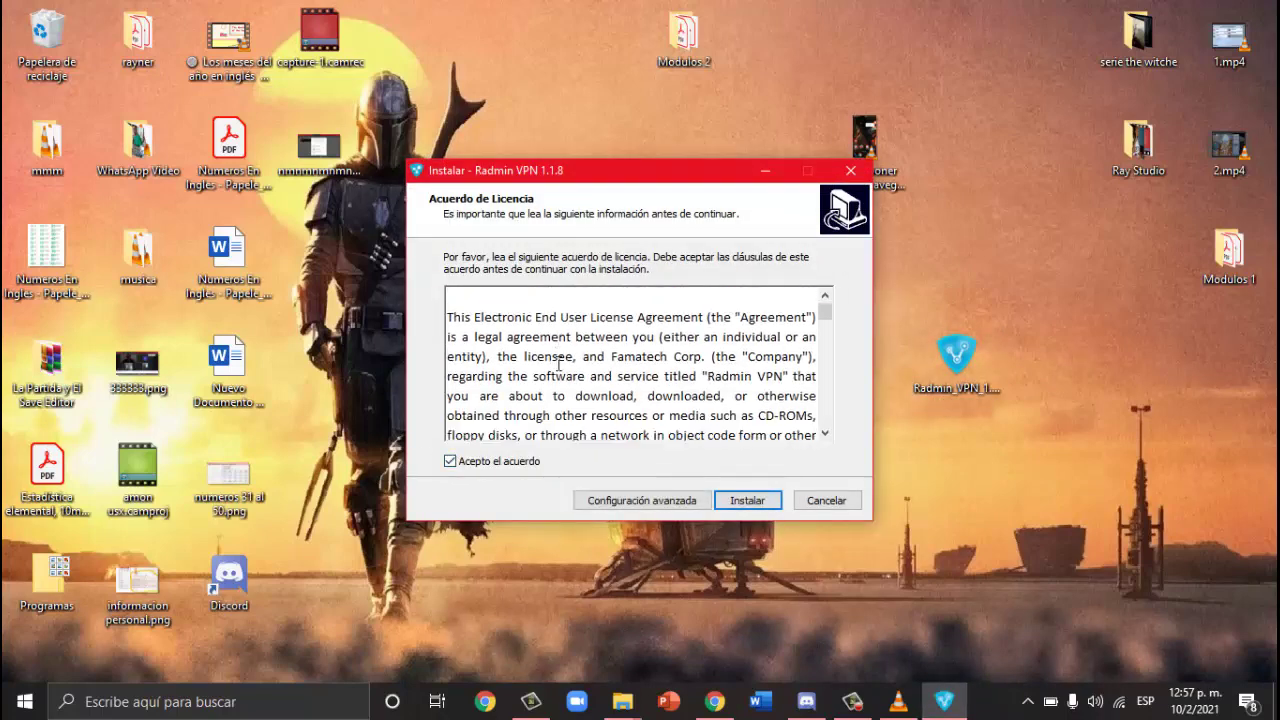
pyautogui.scroll(-3, 743, 512)
pyautogui.click(743, 504)
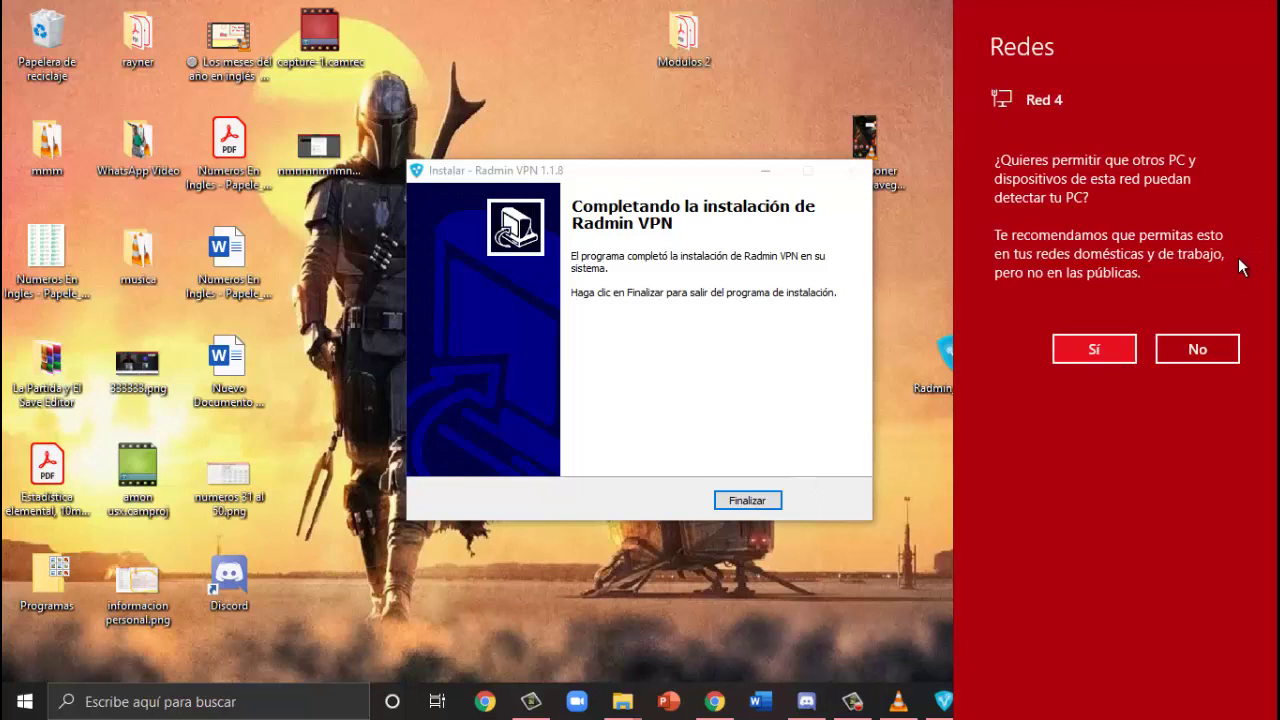
pyautogui.click(918, 478)
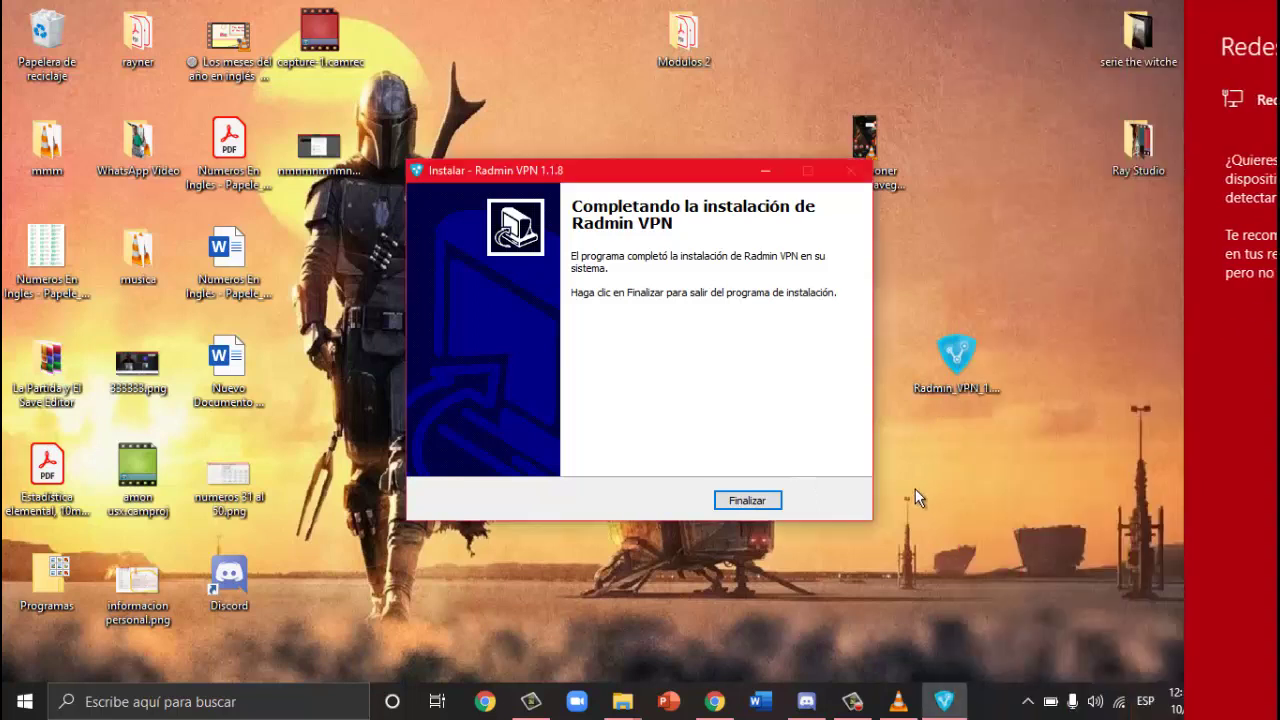
# Step: Finish the installer and bring up the Radmin VPN main window
pyautogui.click(747, 505)
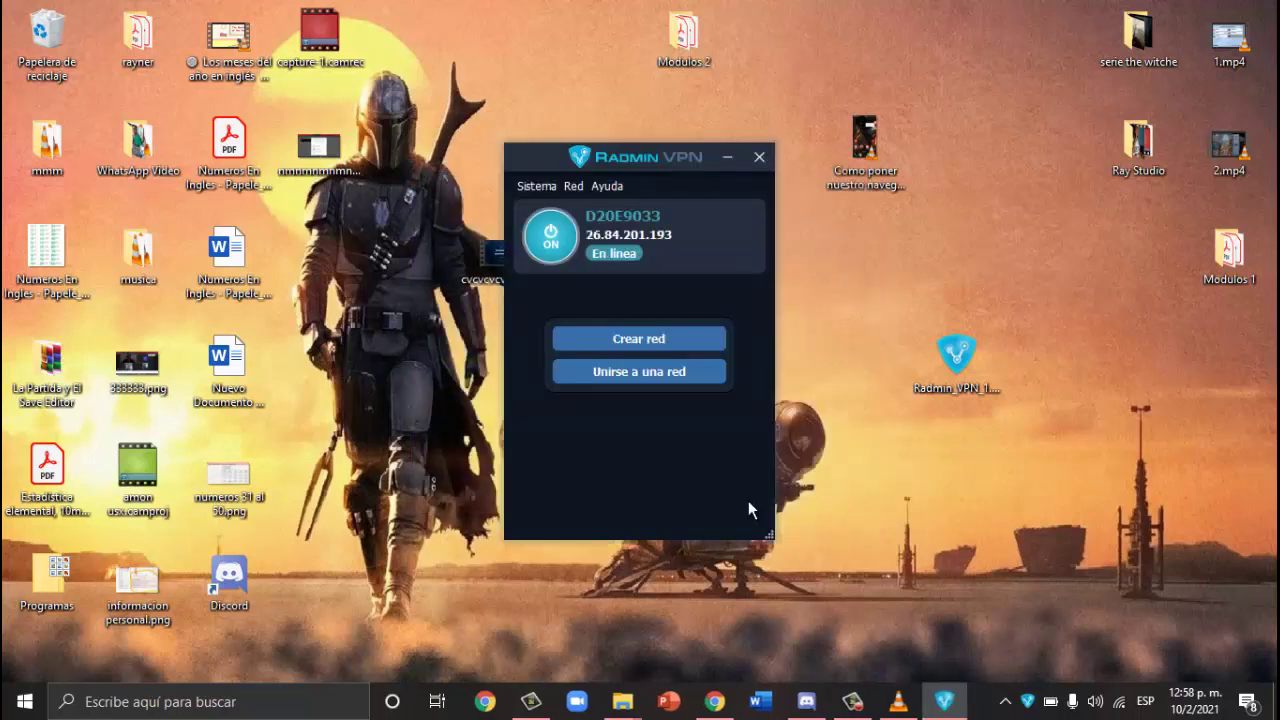
pyautogui.click(852, 701)
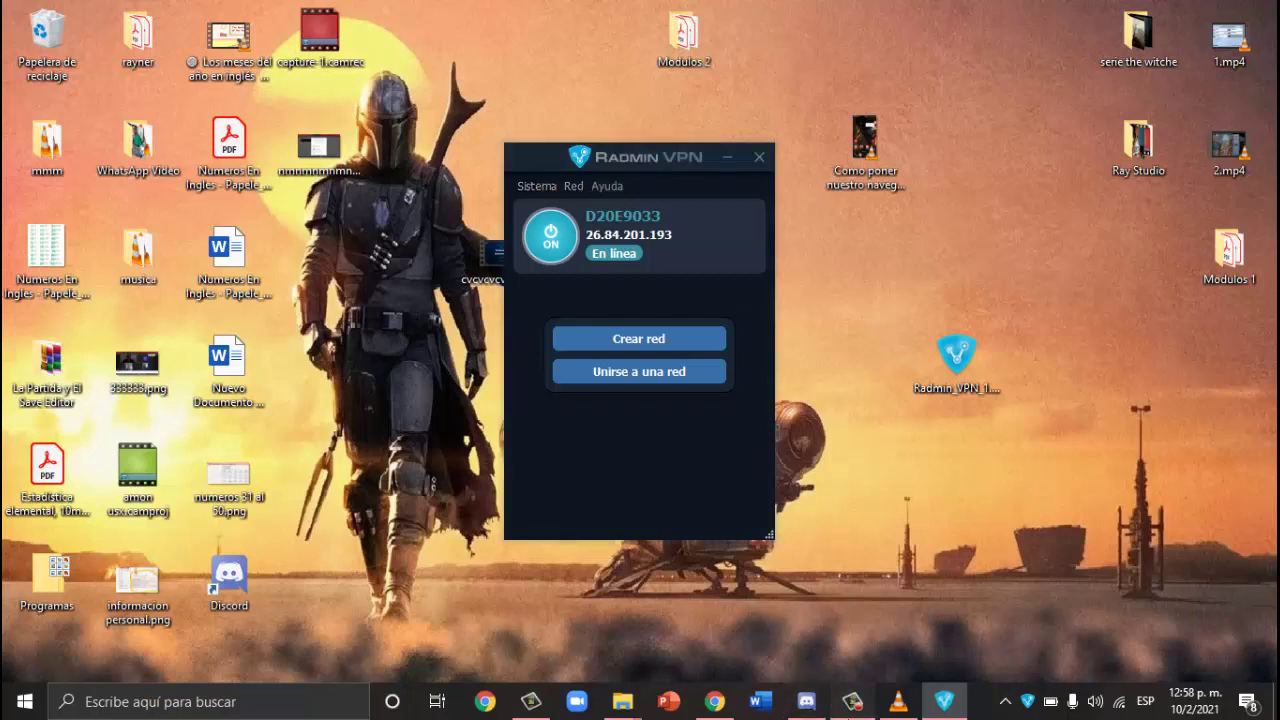
pyautogui.click(1187, 614)
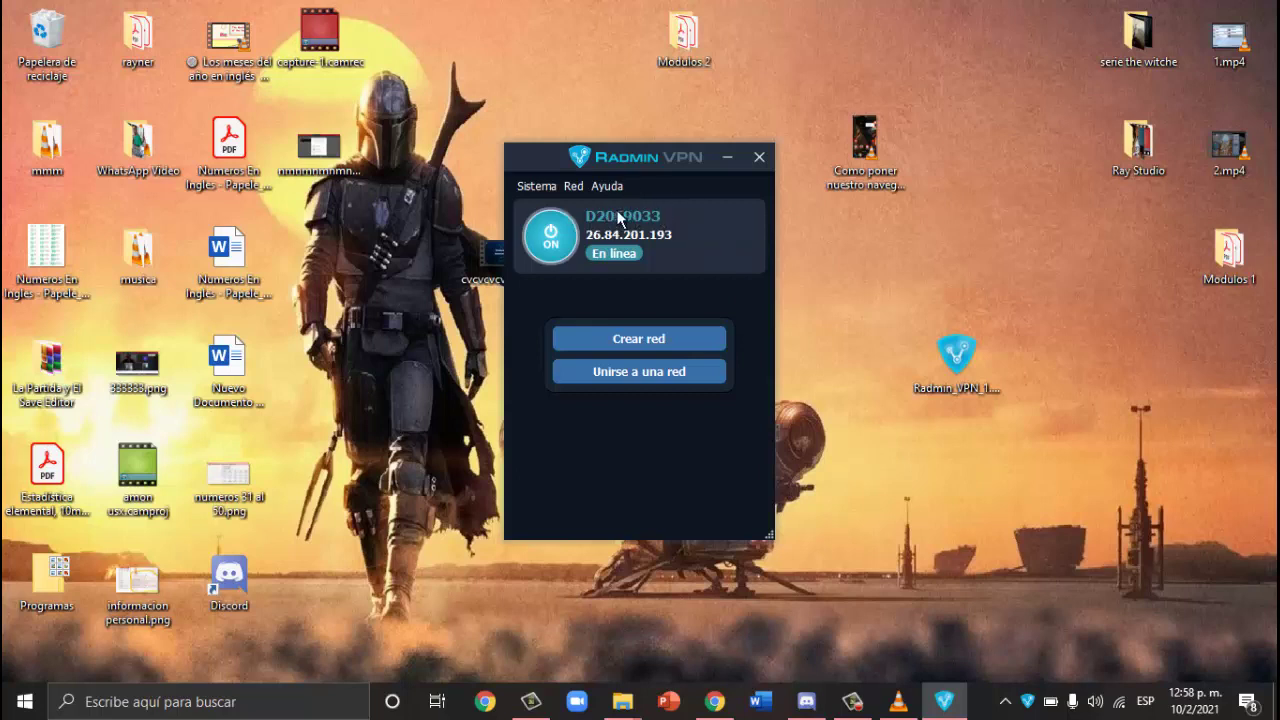
# Step: Rename this computer to crafware
pyautogui.rightClick(637, 214)
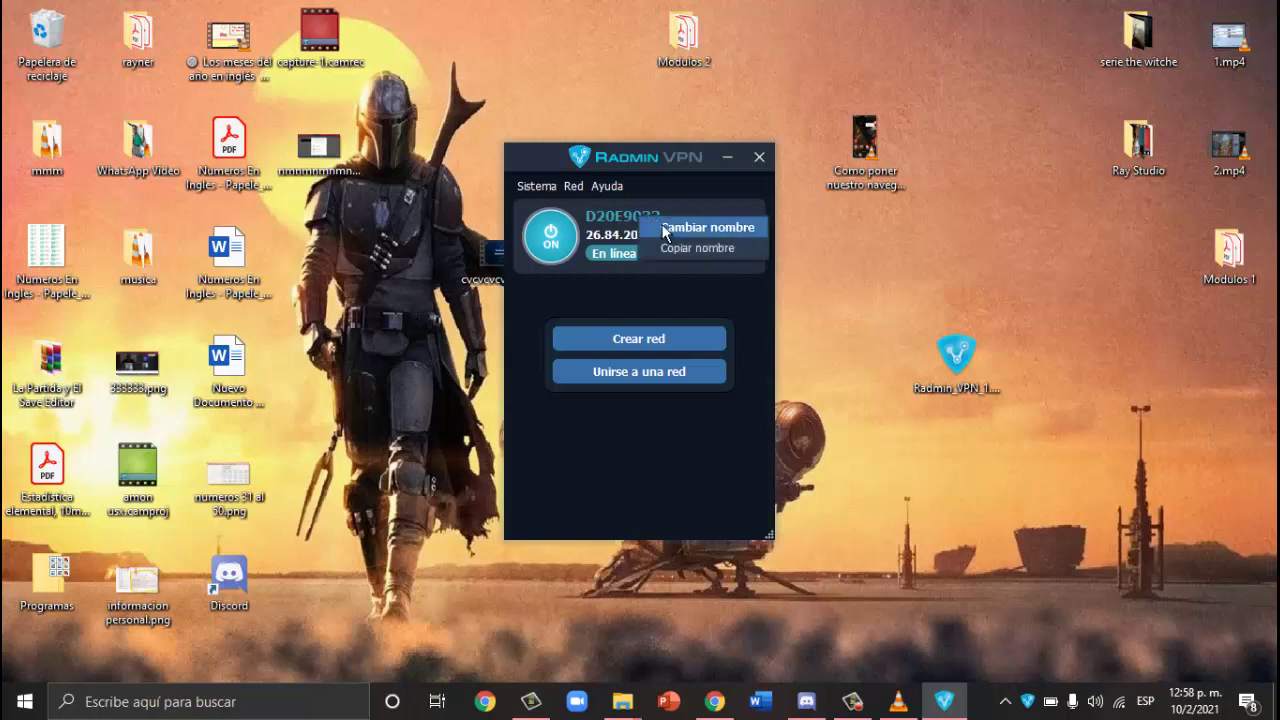
pyautogui.click(670, 225)
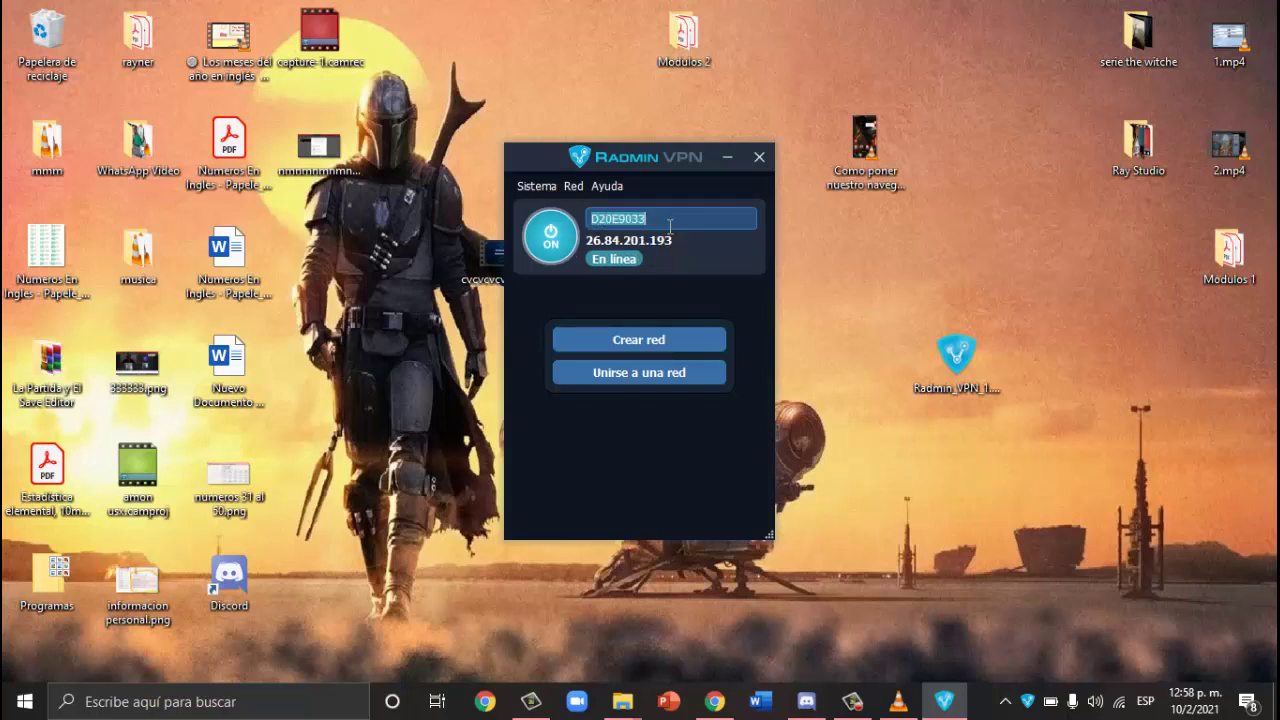
pyautogui.write('crafwaree')
pyautogui.press('BackSpace')
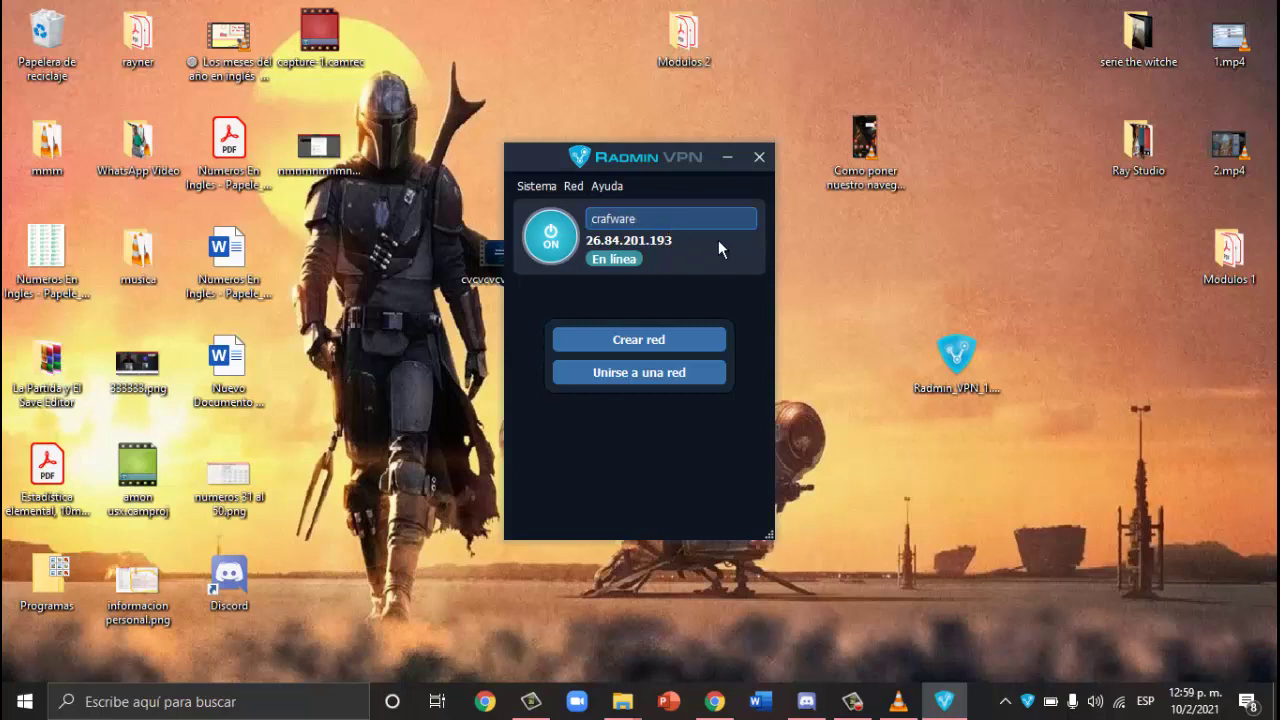
pyautogui.press('Return')
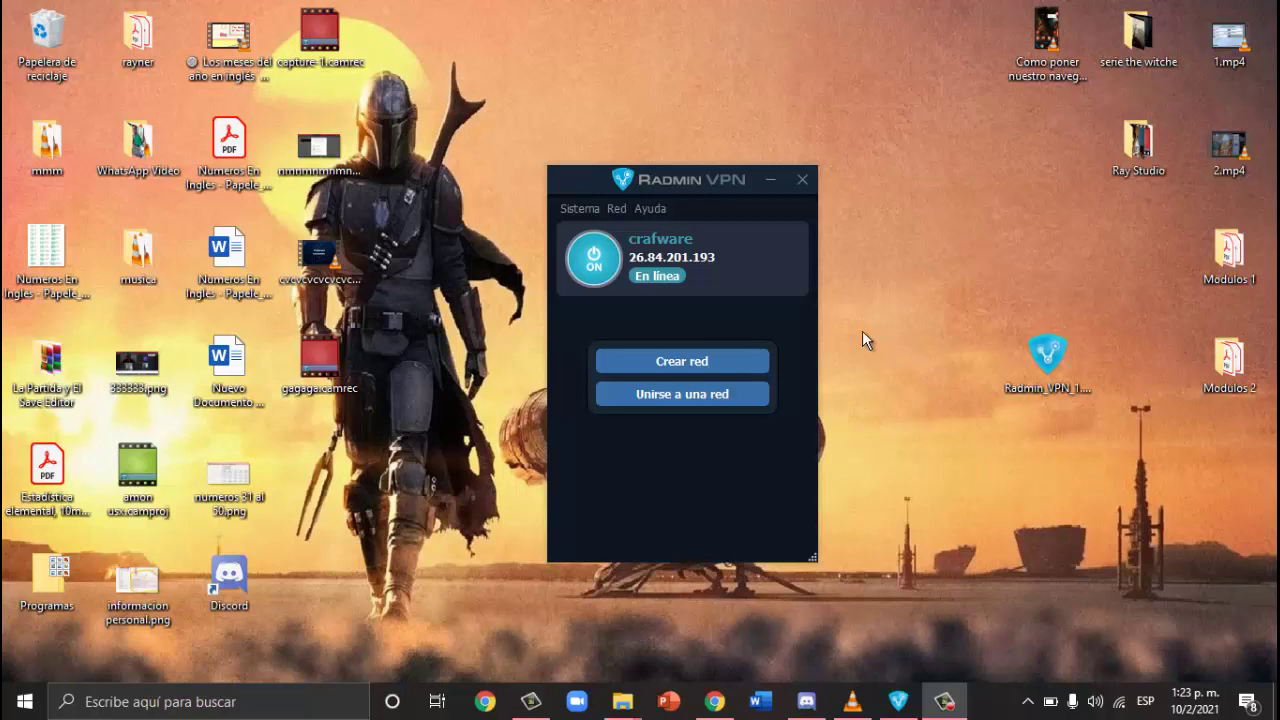
# Step: Create a new network named 'servidor de crafware' protected by a password
pyautogui.click(686, 363)
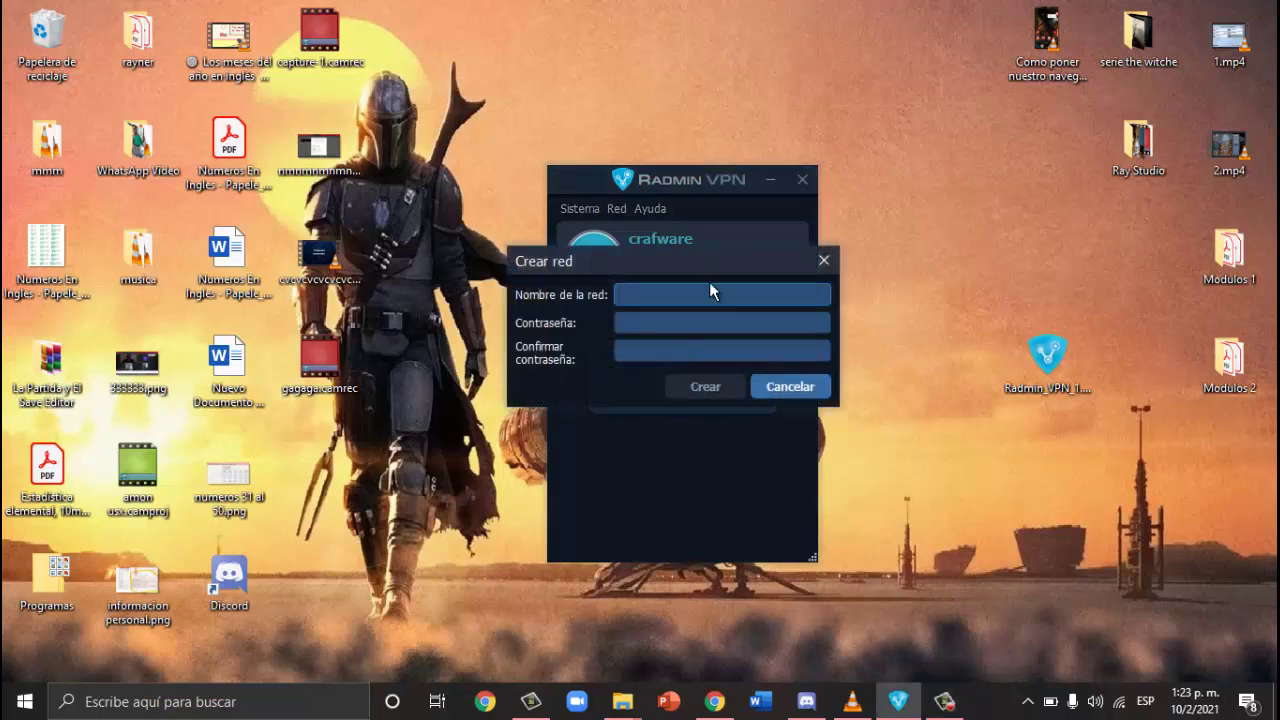
pyautogui.write('se')
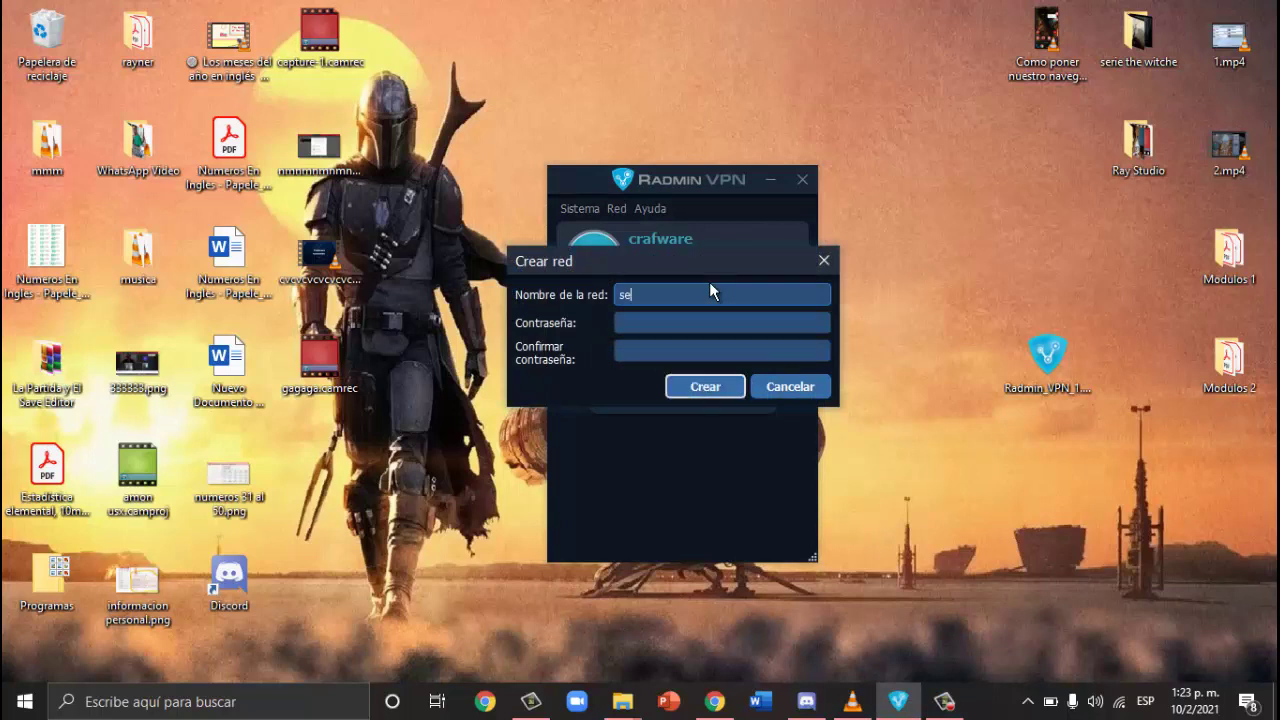
pyautogui.write('rvidor de crafware')
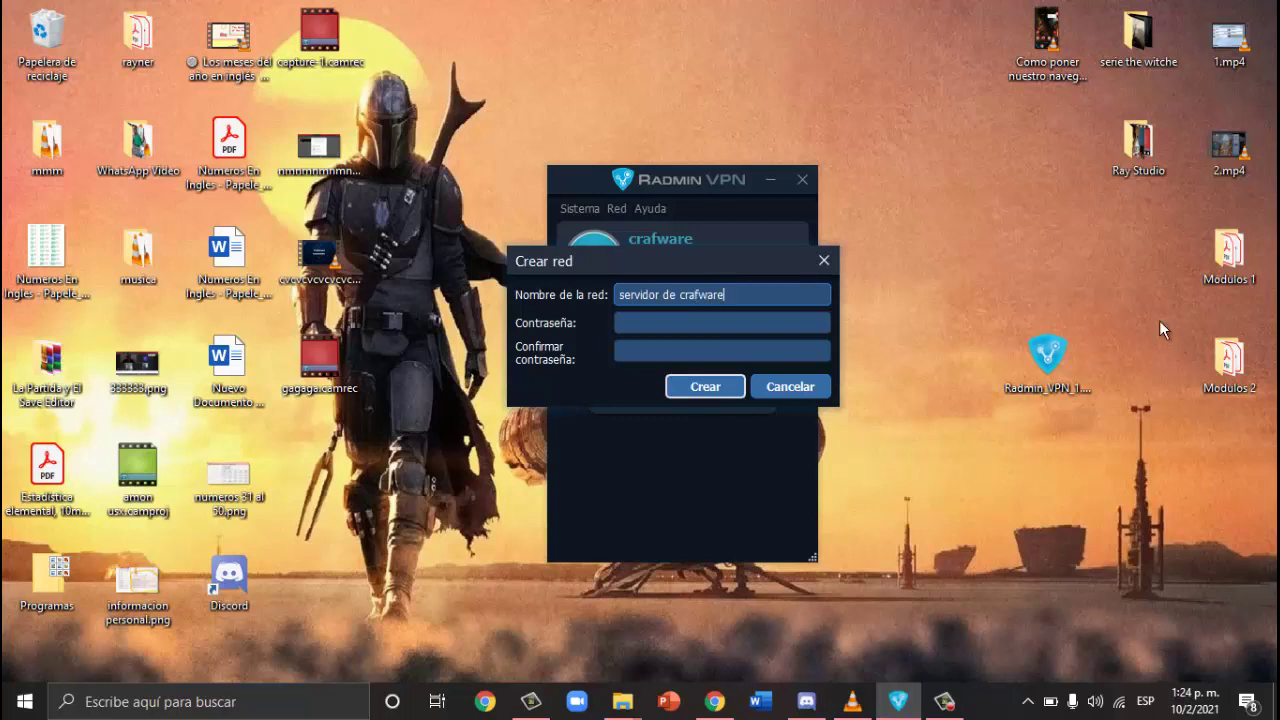
pyautogui.click(692, 322)
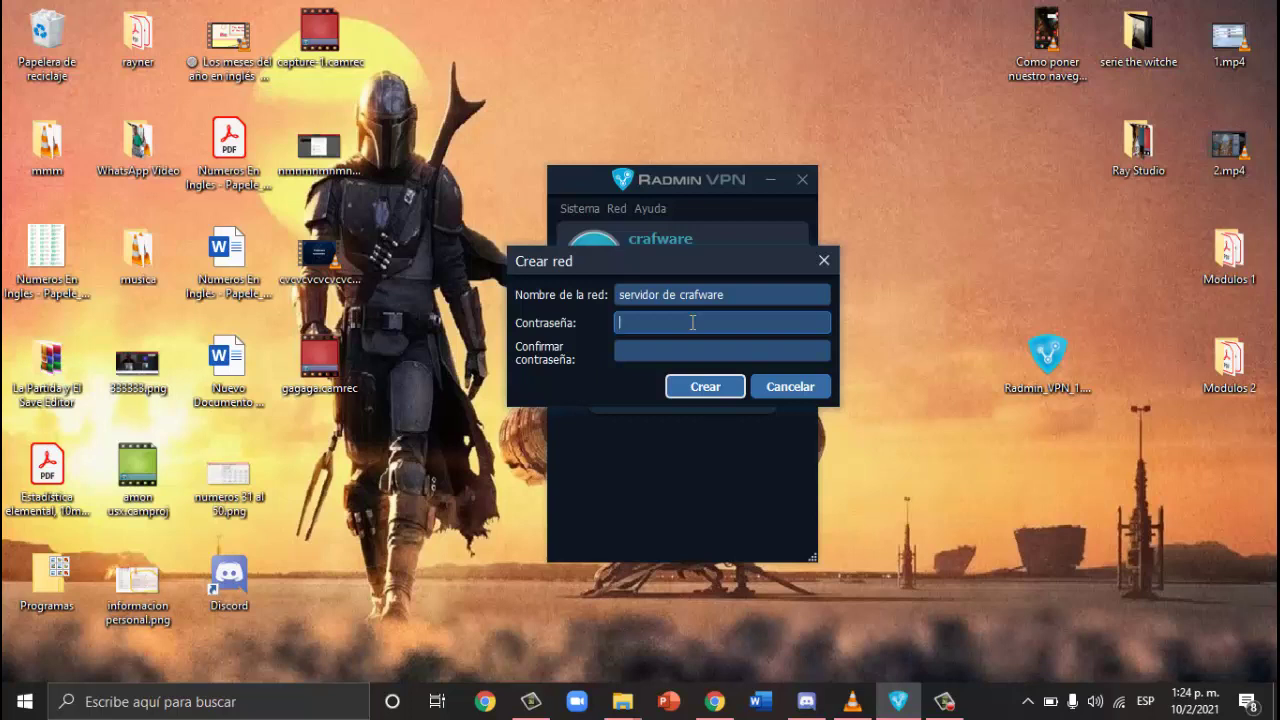
pyautogui.write('12345678')
pyautogui.click(692, 354)
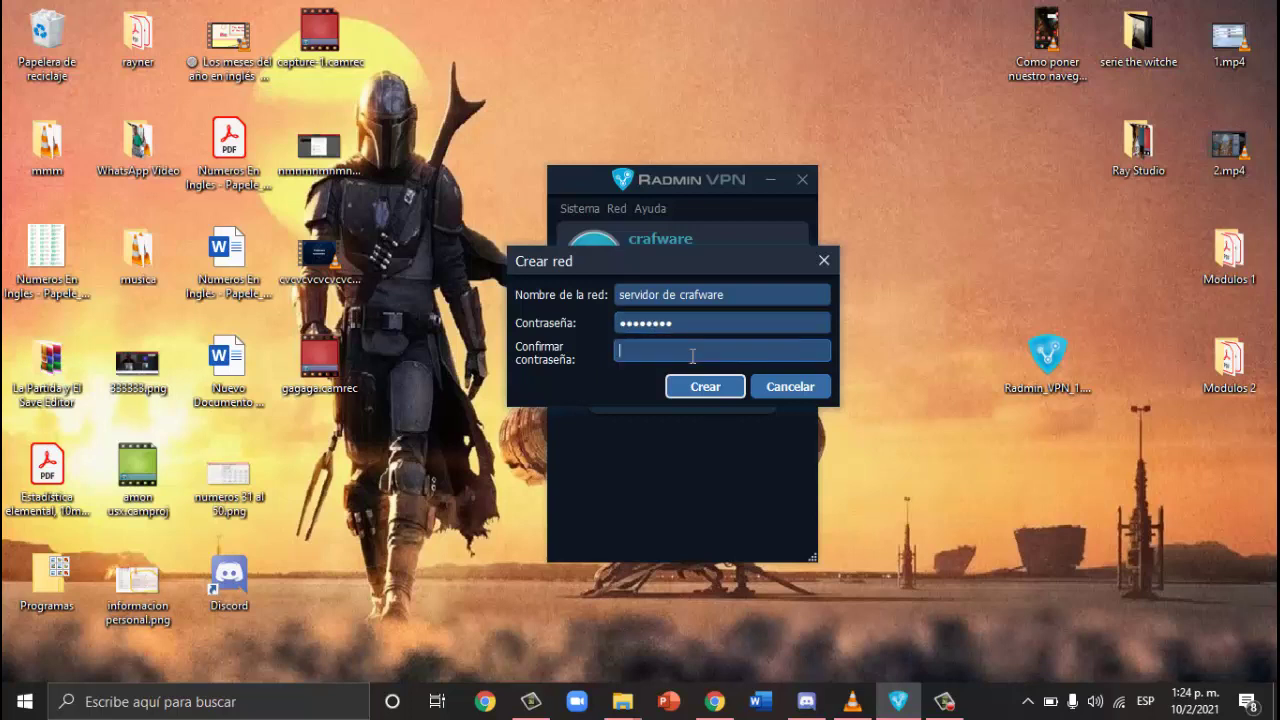
pyautogui.write('12345678')
pyautogui.click(725, 392)
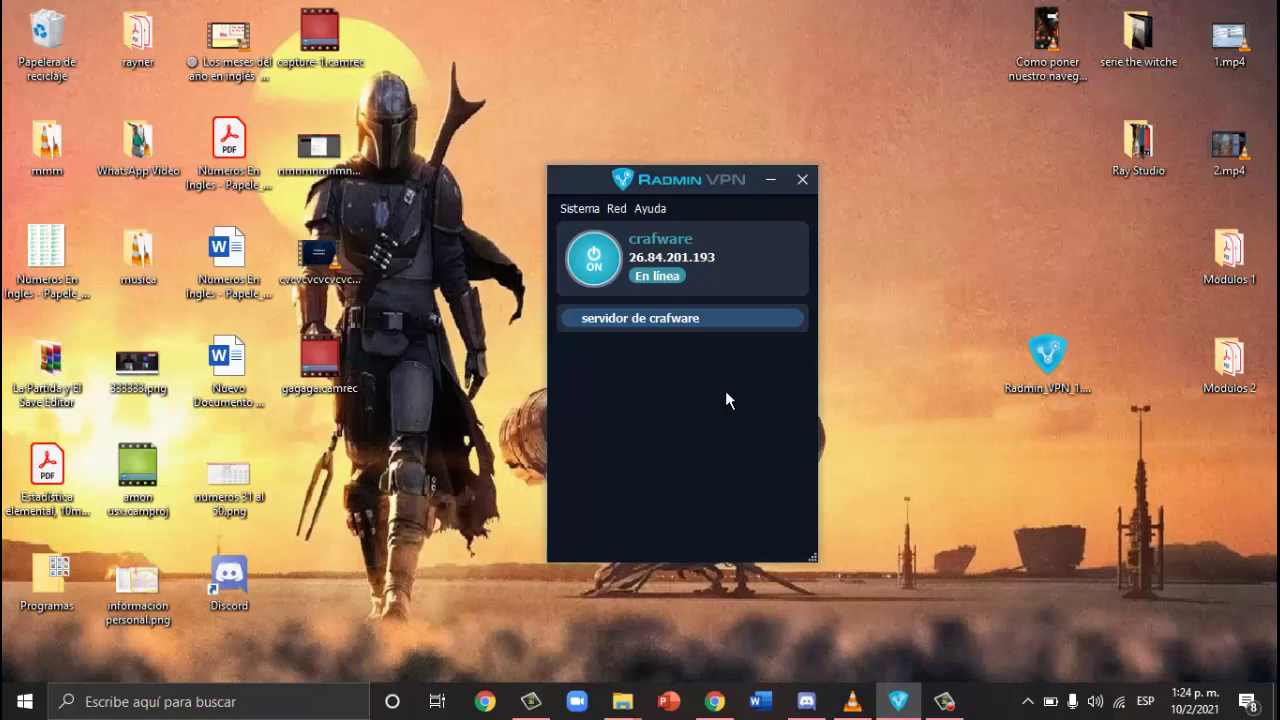
# Step: Copy the servidor de crafware network name and switch to the WhatsApp chat
pyautogui.moveTo(945, 705)
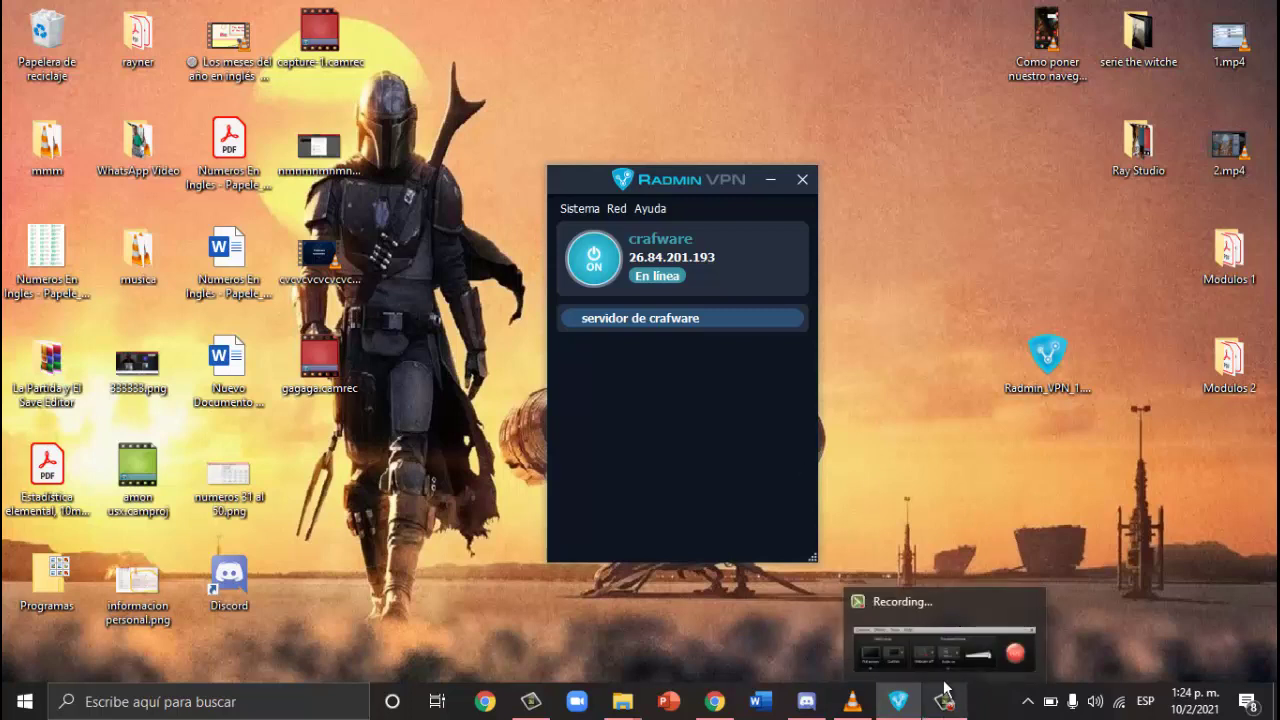
pyautogui.rightClick(680, 318)
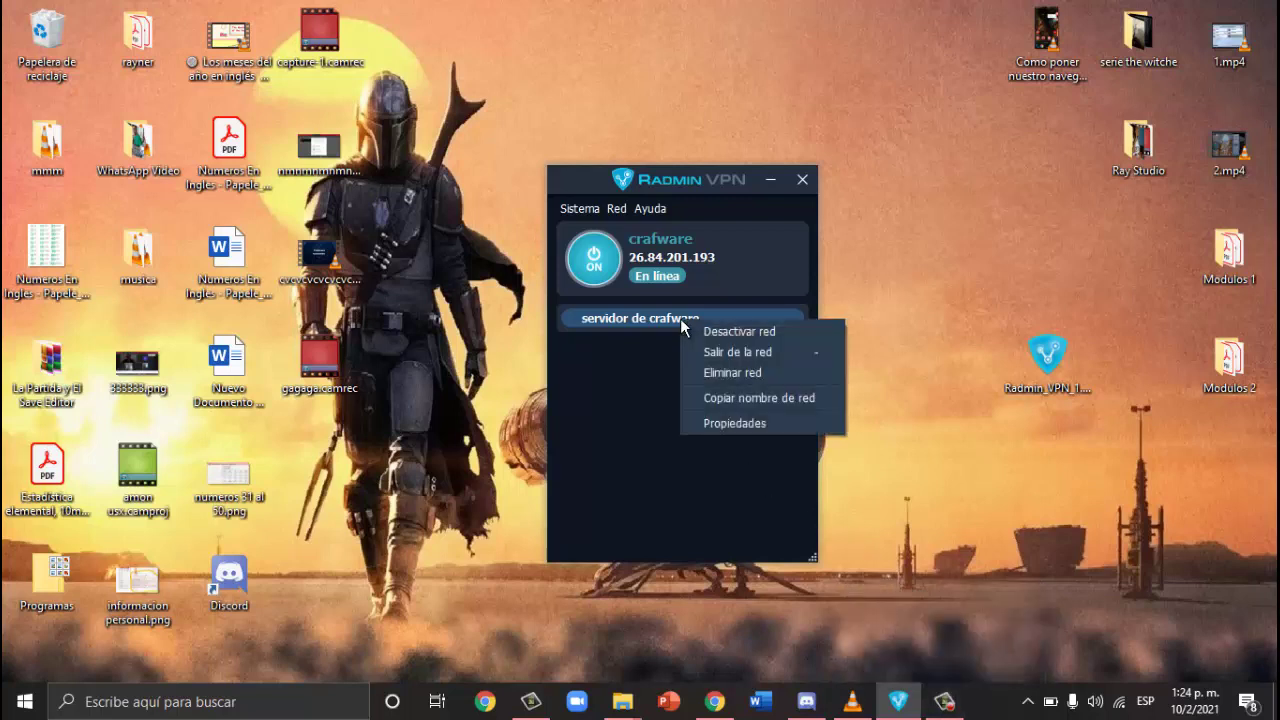
pyautogui.click(679, 317)
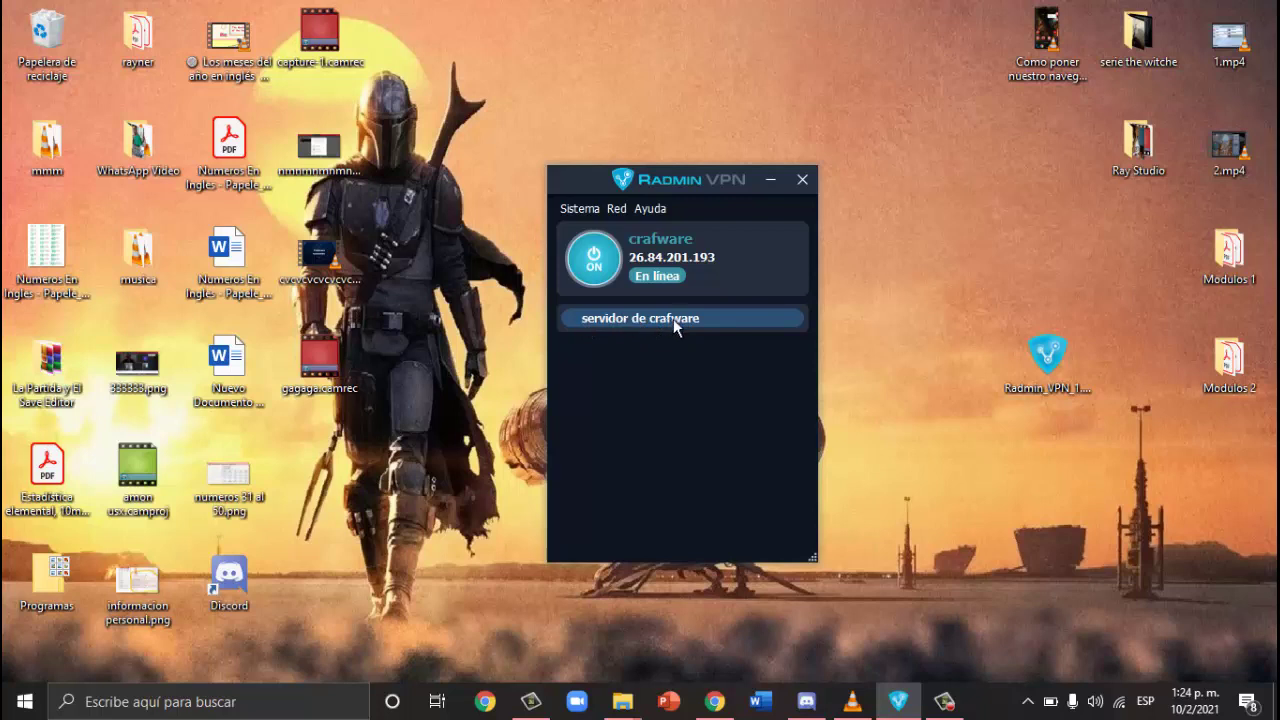
pyautogui.rightClick(687, 319)
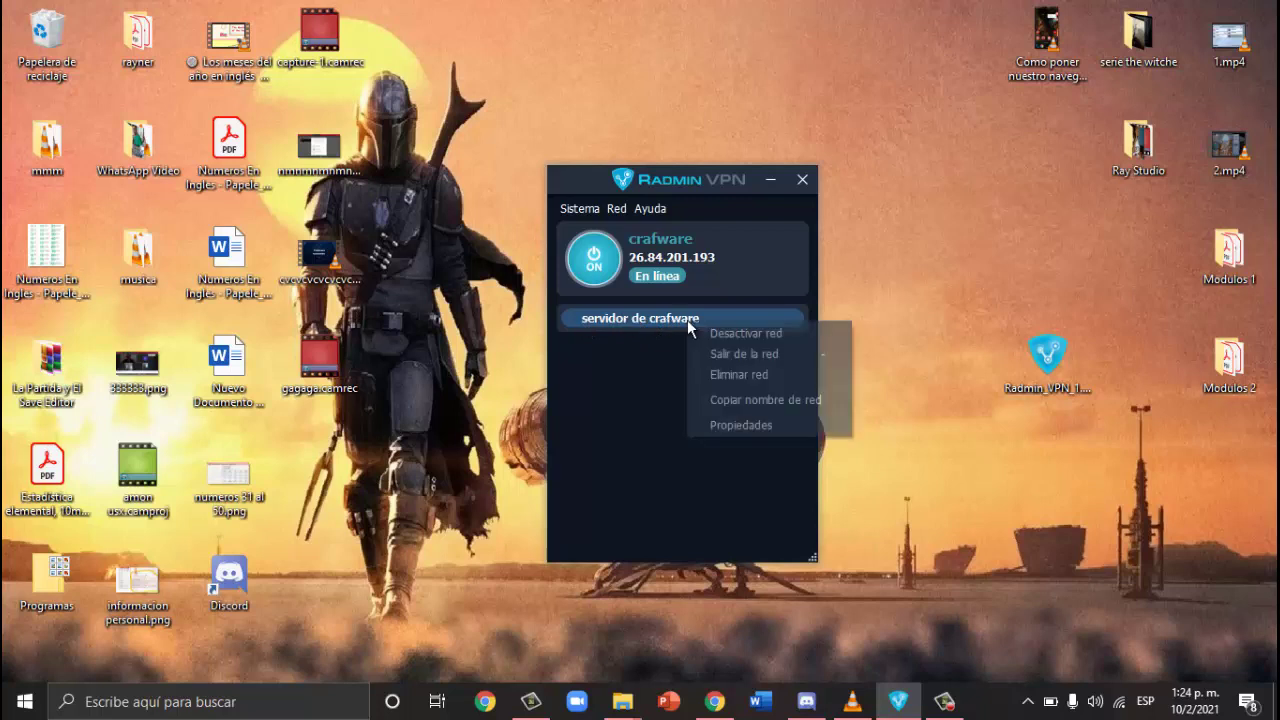
pyautogui.click(781, 401)
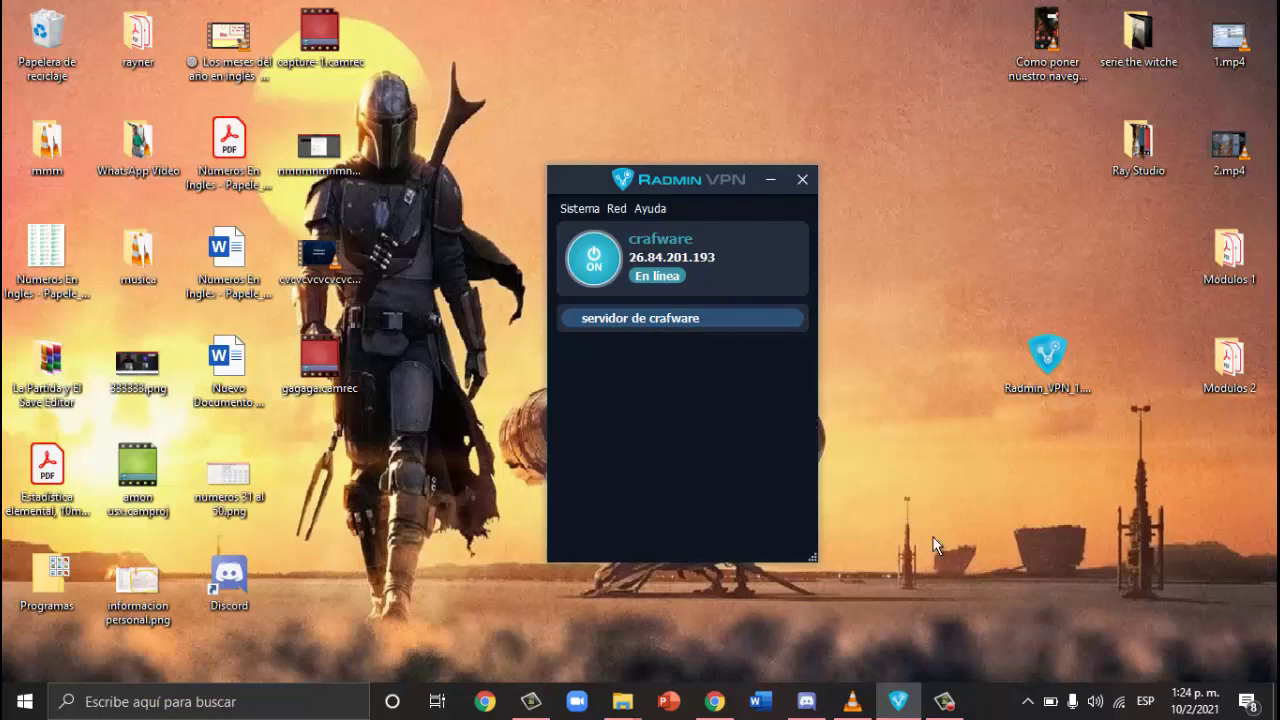
pyautogui.click(948, 700)
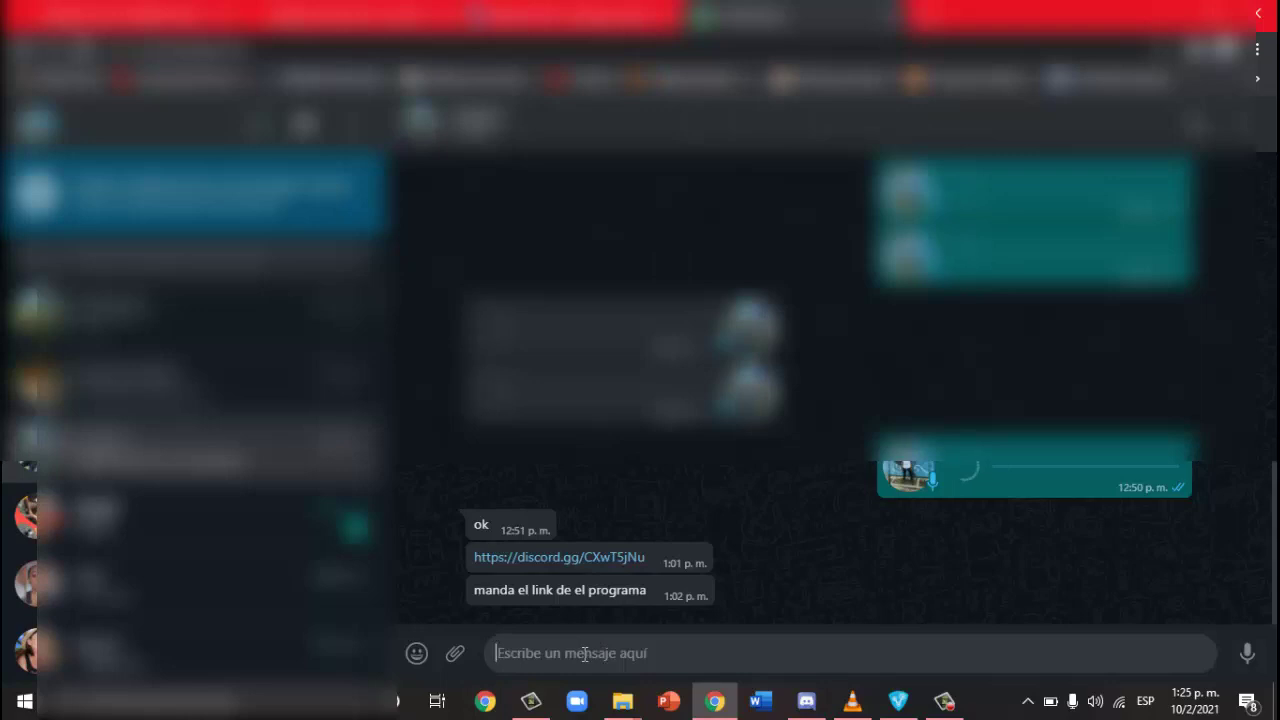
# Step: Send the network name 'servidor de crafware' and its password as chat messages
pyautogui.write('nombre ')
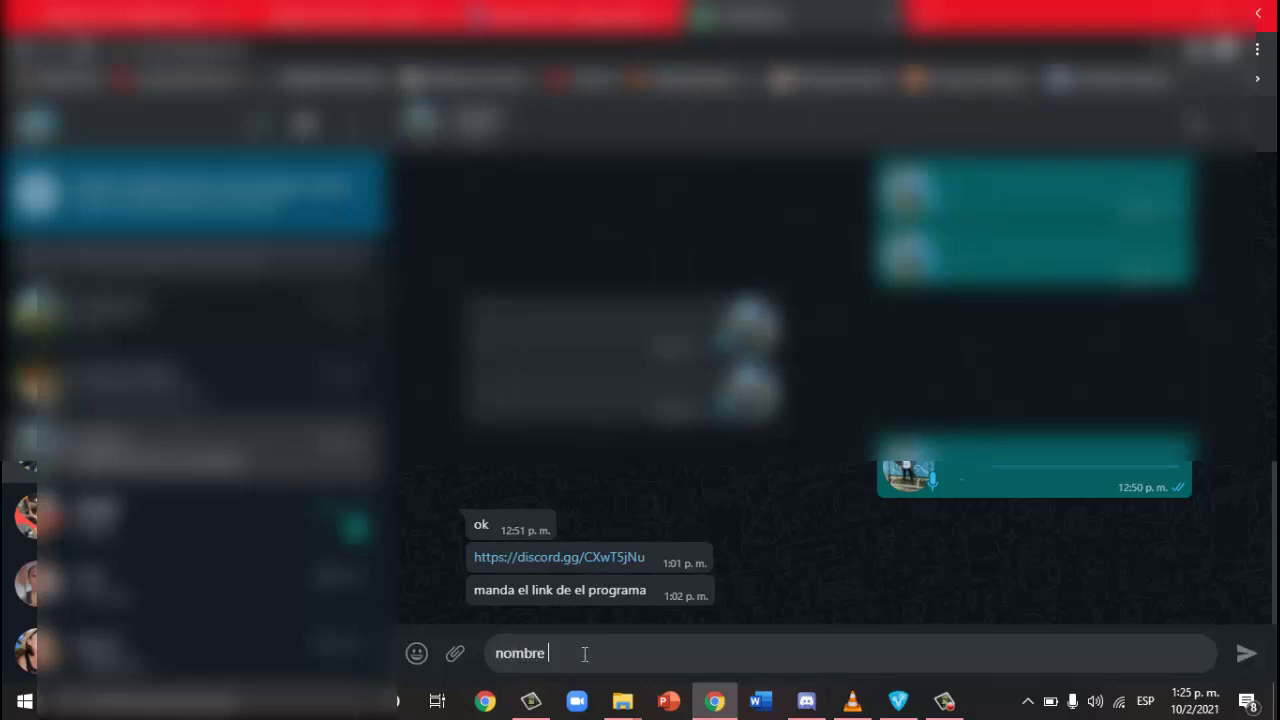
pyautogui.write('del se')
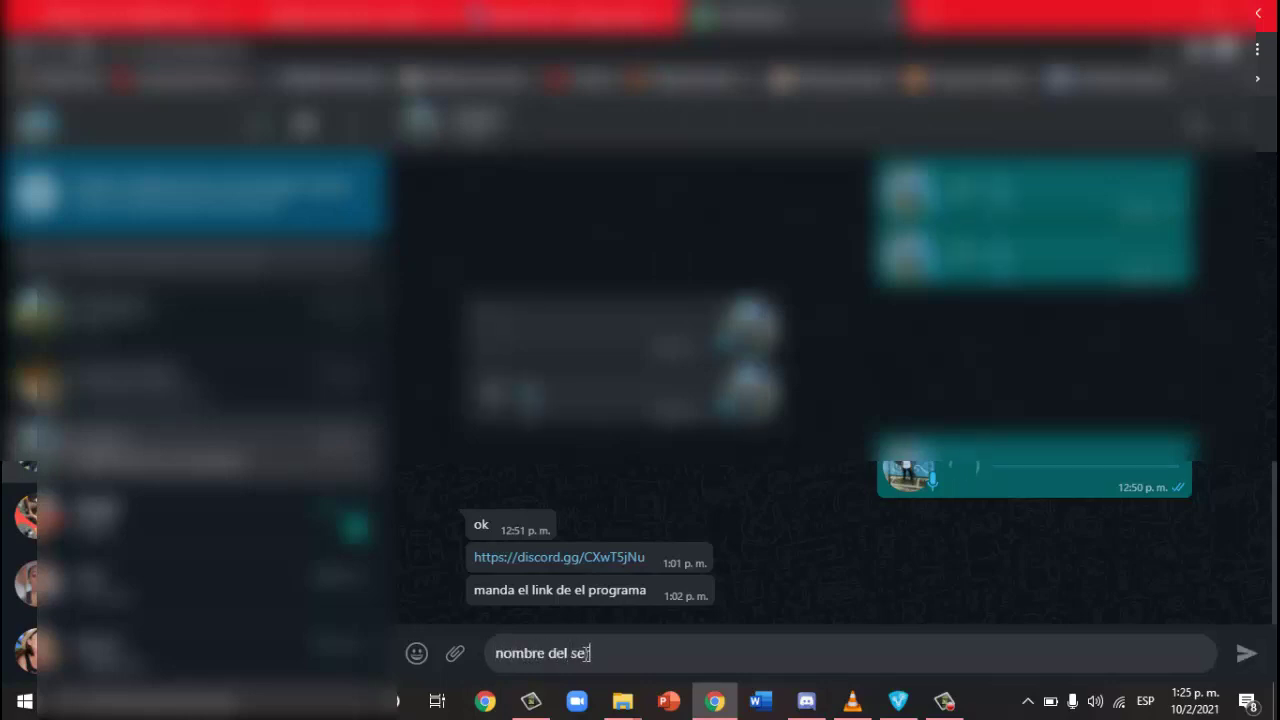
pyautogui.write('rvi')
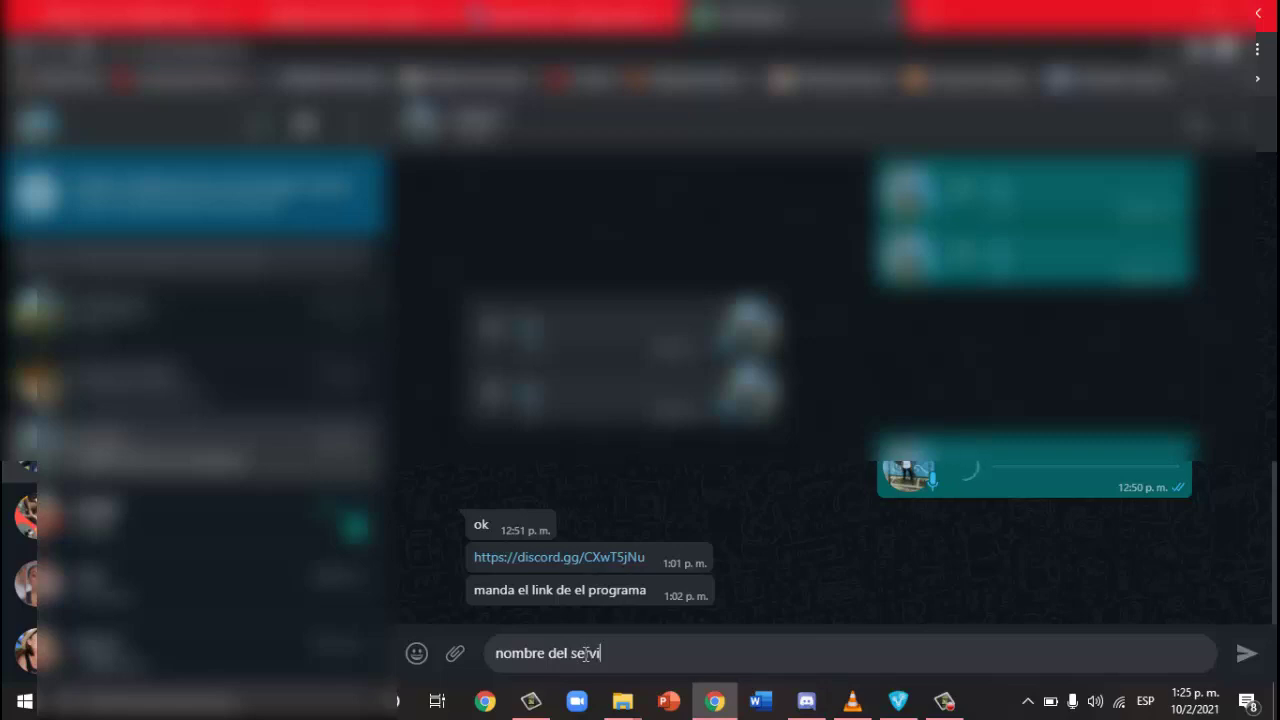
pyautogui.write('dor :')
pyautogui.write('servidor de crafware')
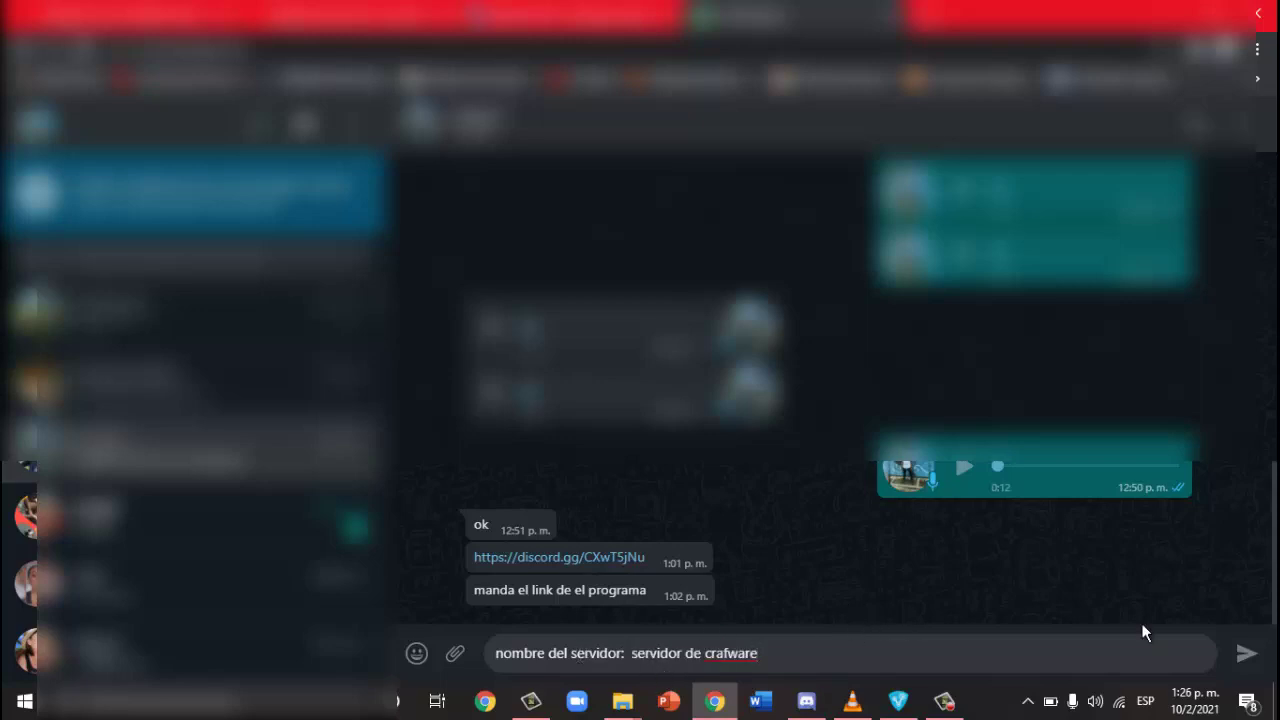
pyautogui.press('Return')
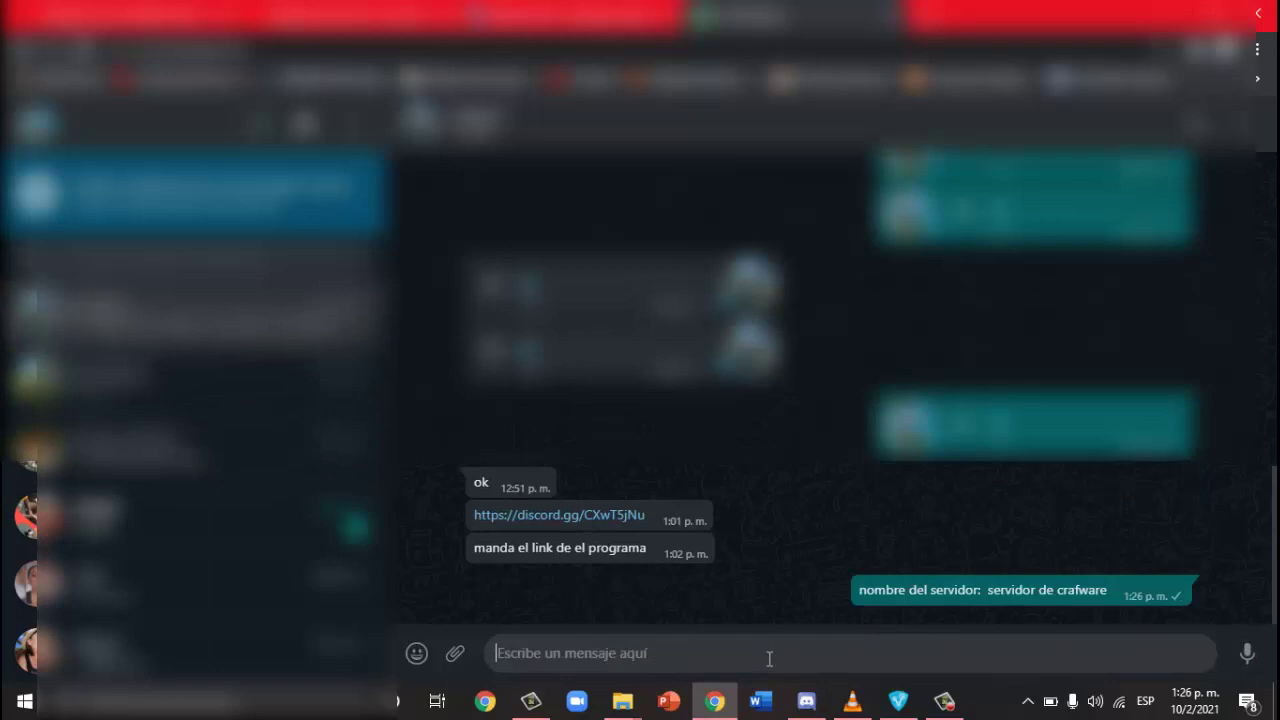
pyautogui.write('contrase')
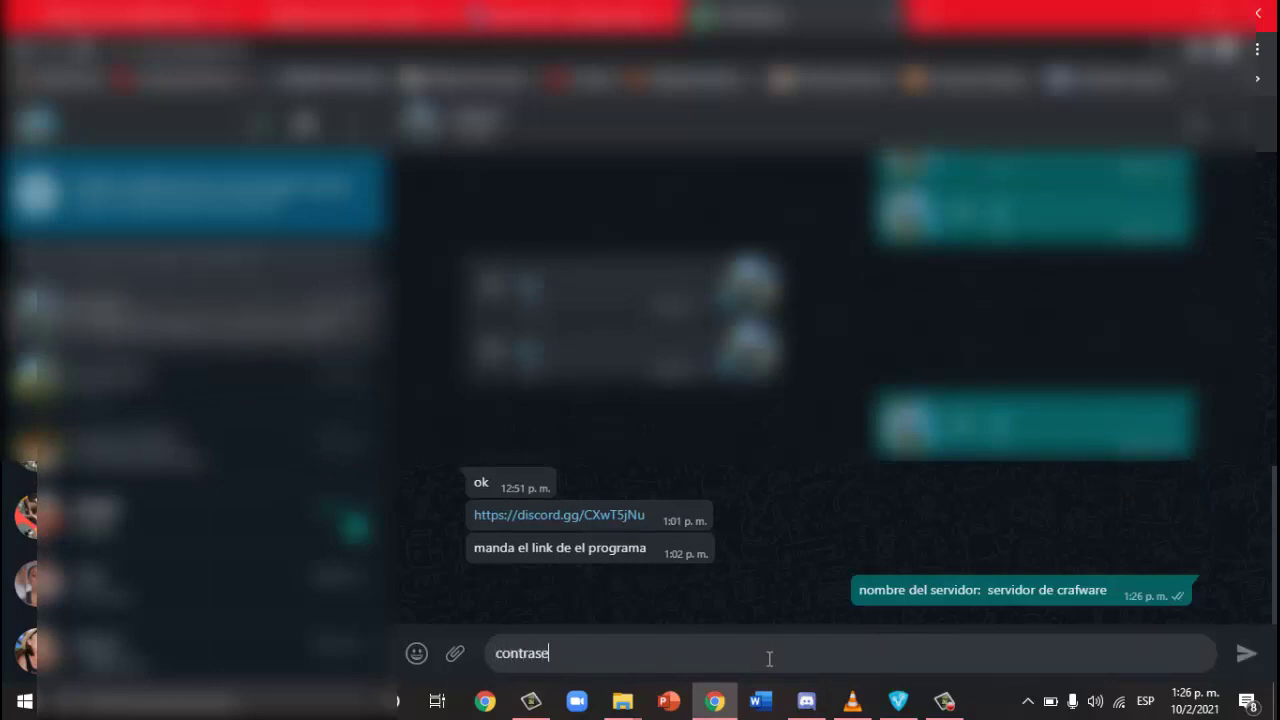
pyautogui.write('ña: 12345678')
pyautogui.click(1247, 653)
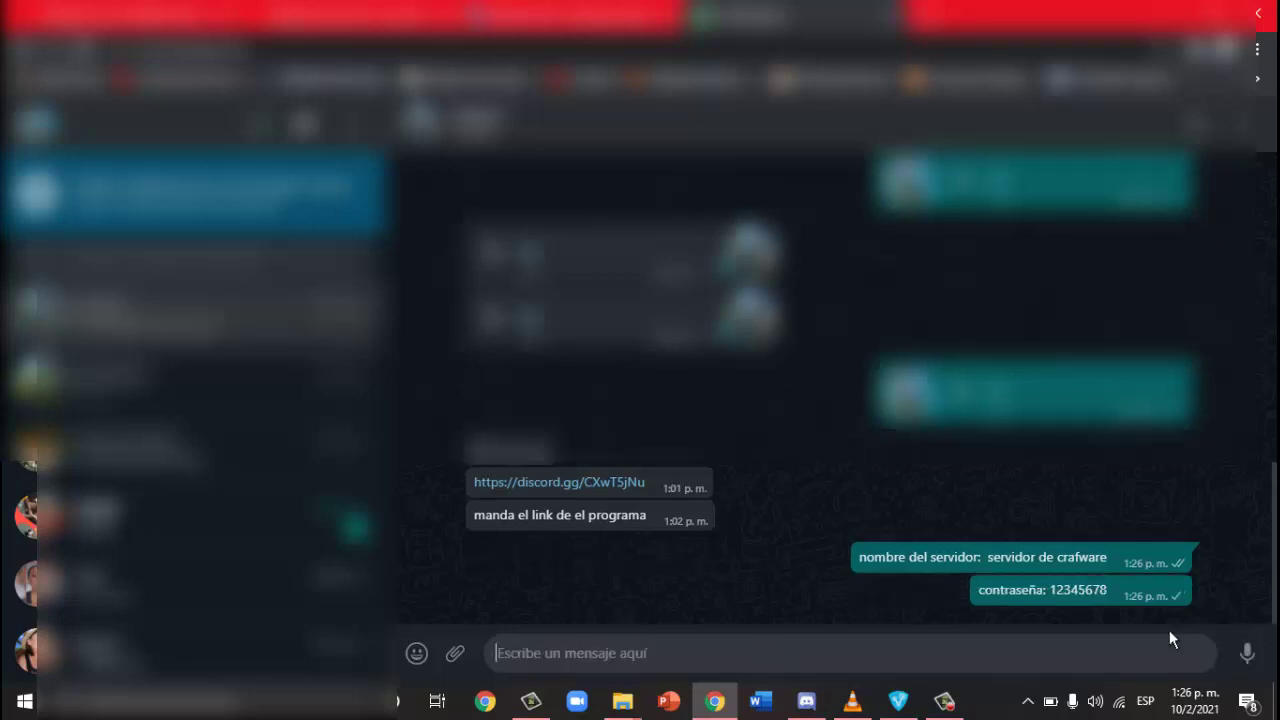
# Step: Copy the Radmin VPN download page link and send it in the chat
pyautogui.moveTo(945, 705)
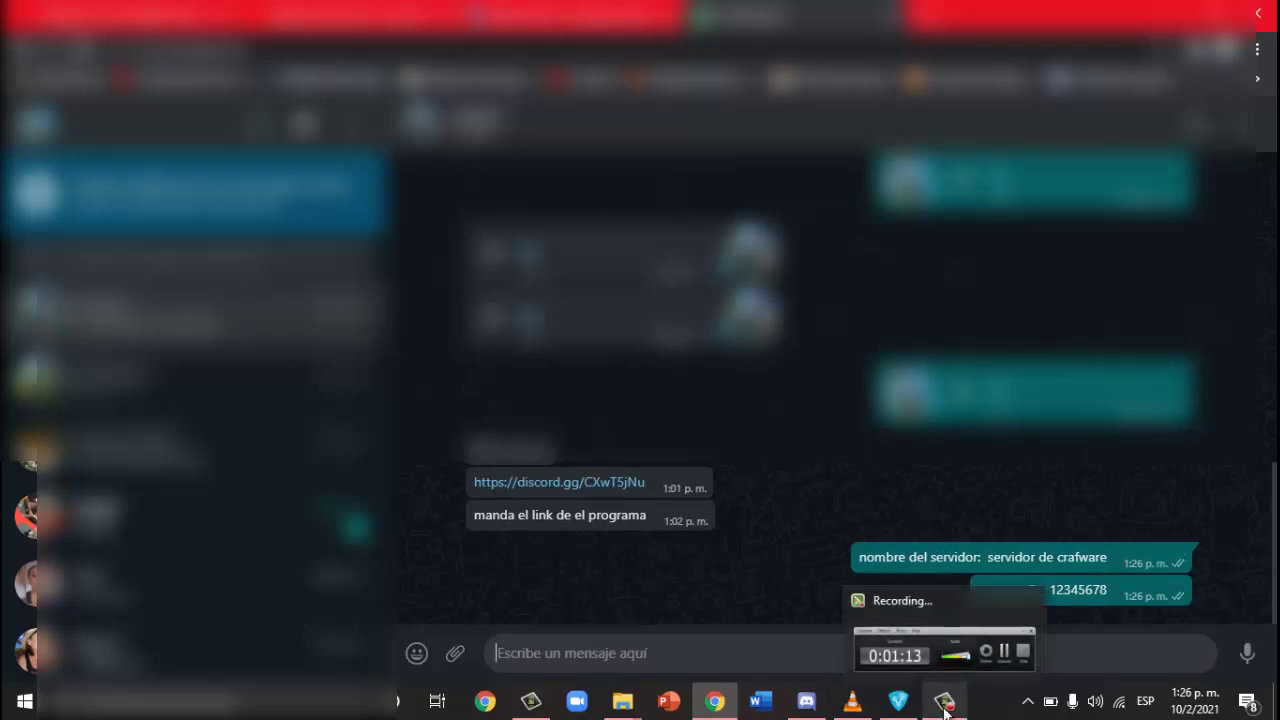
pyautogui.click(945, 705)
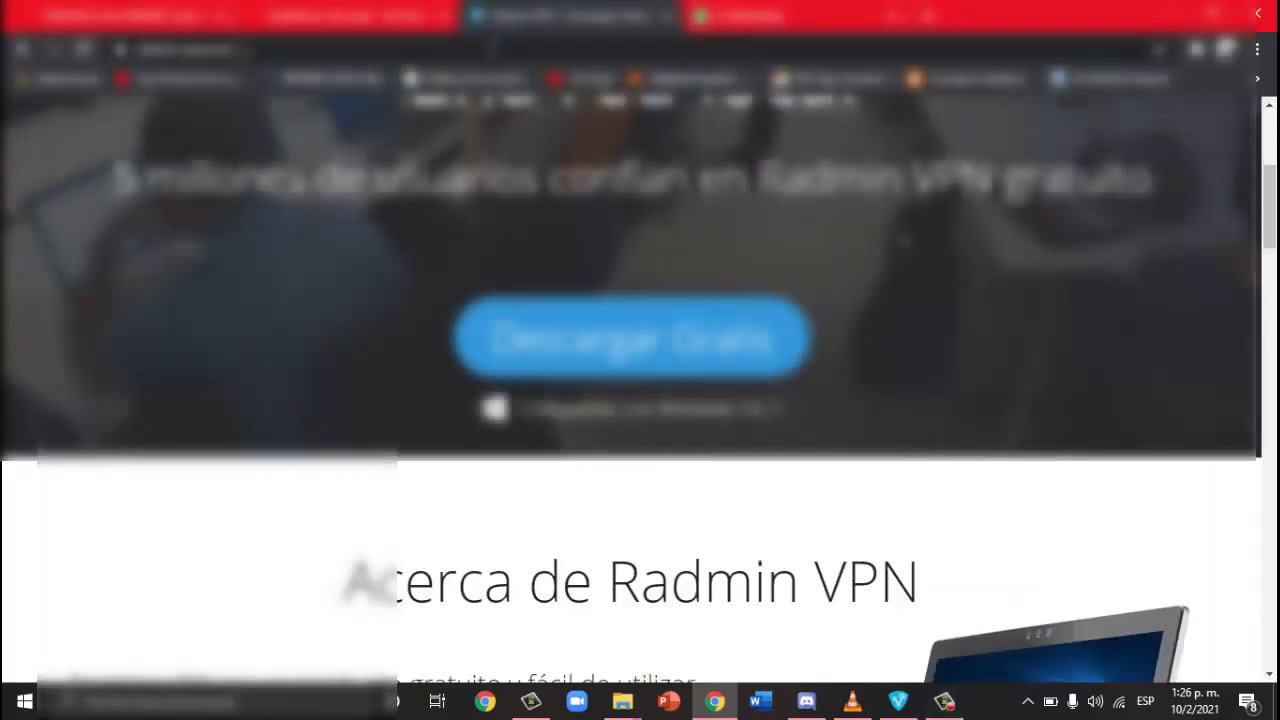
pyautogui.click(157, 49)
pyautogui.hotkey('ctrl', 'c')
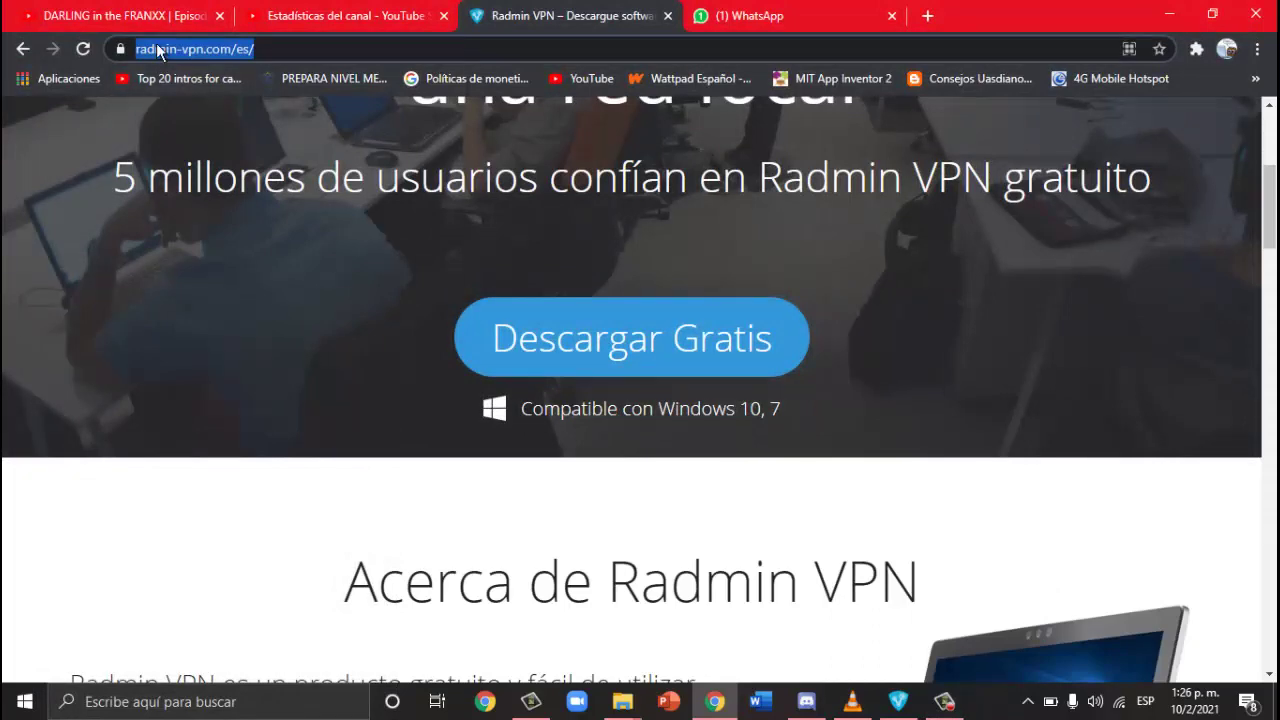
pyautogui.rightClick(157, 49)
pyautogui.click(241, 149)
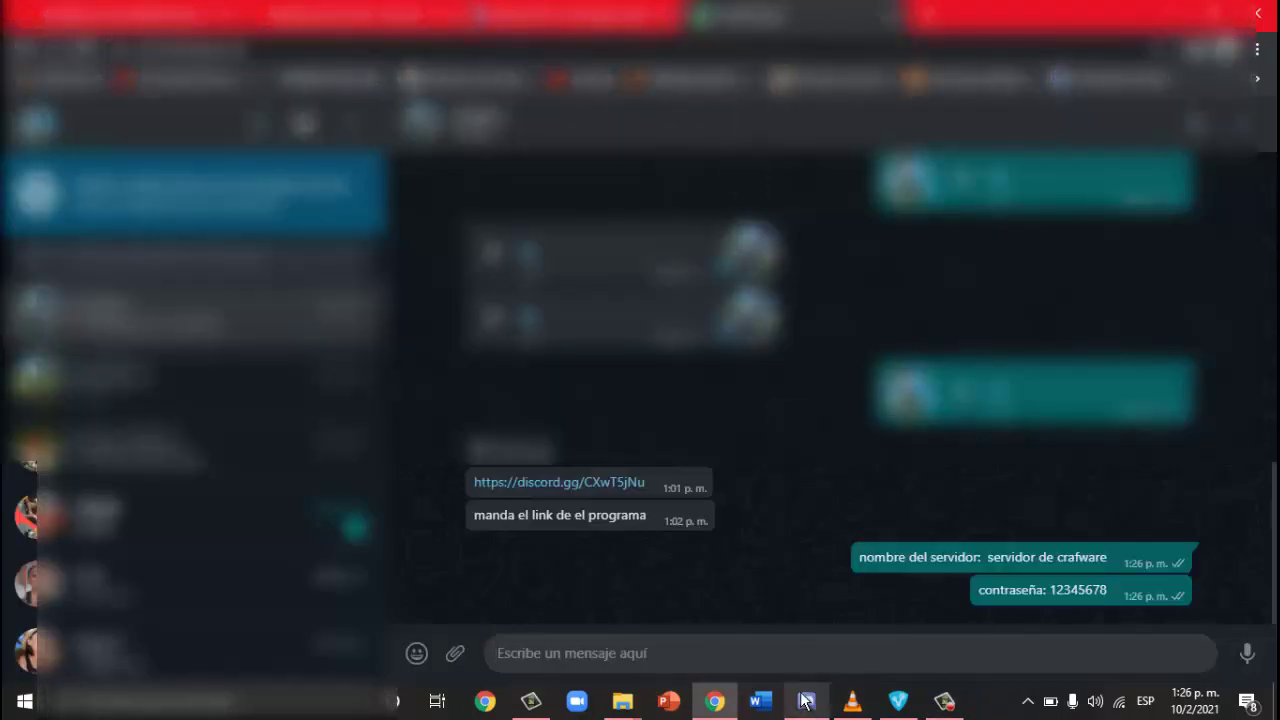
pyautogui.click(812, 654)
pyautogui.hotkey('ctrl', 'v')
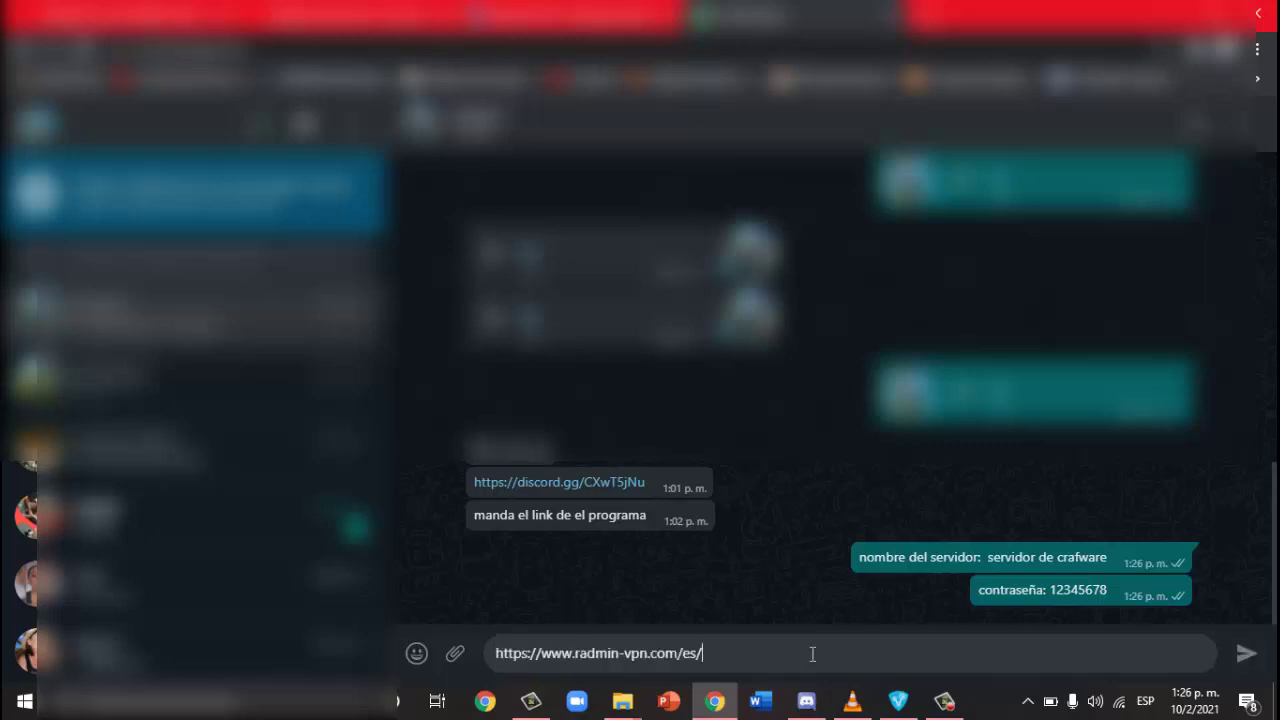
pyautogui.click(1246, 653)
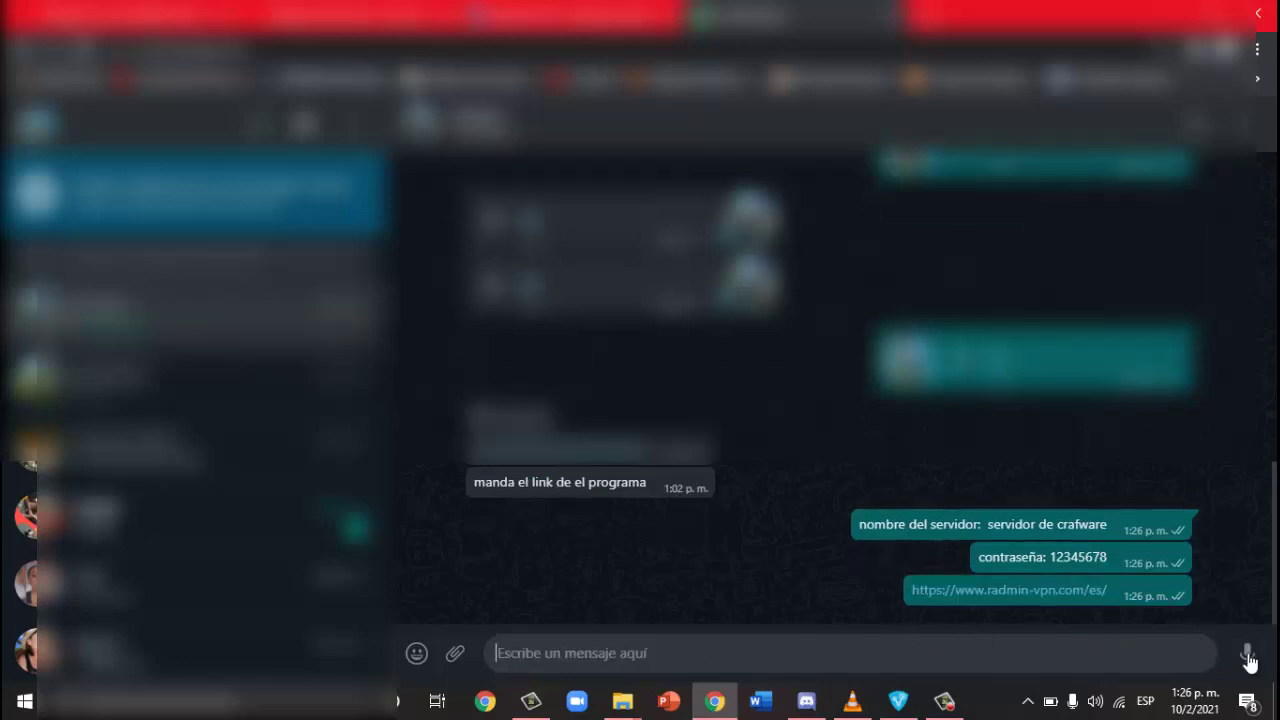
pyautogui.click(946, 703)
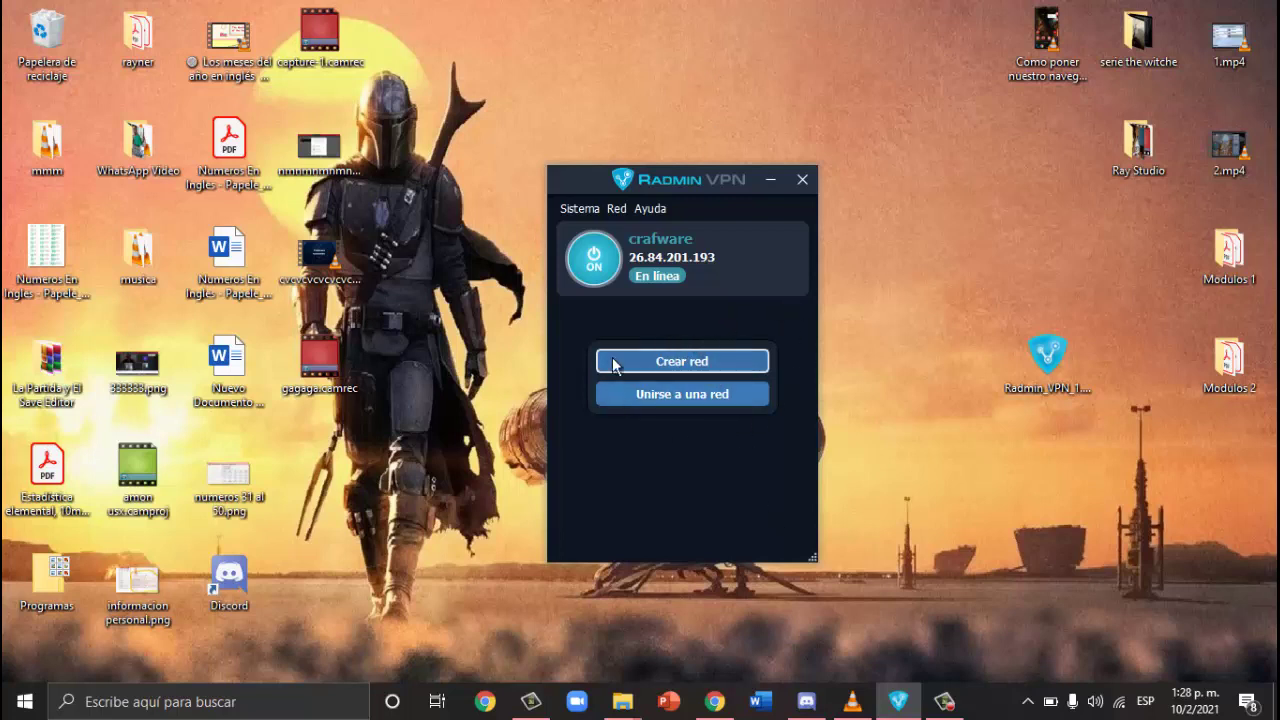
# Step: Open the join-network form, paste into the network name, and clear the wrongly pasted link
pyautogui.click(686, 395)
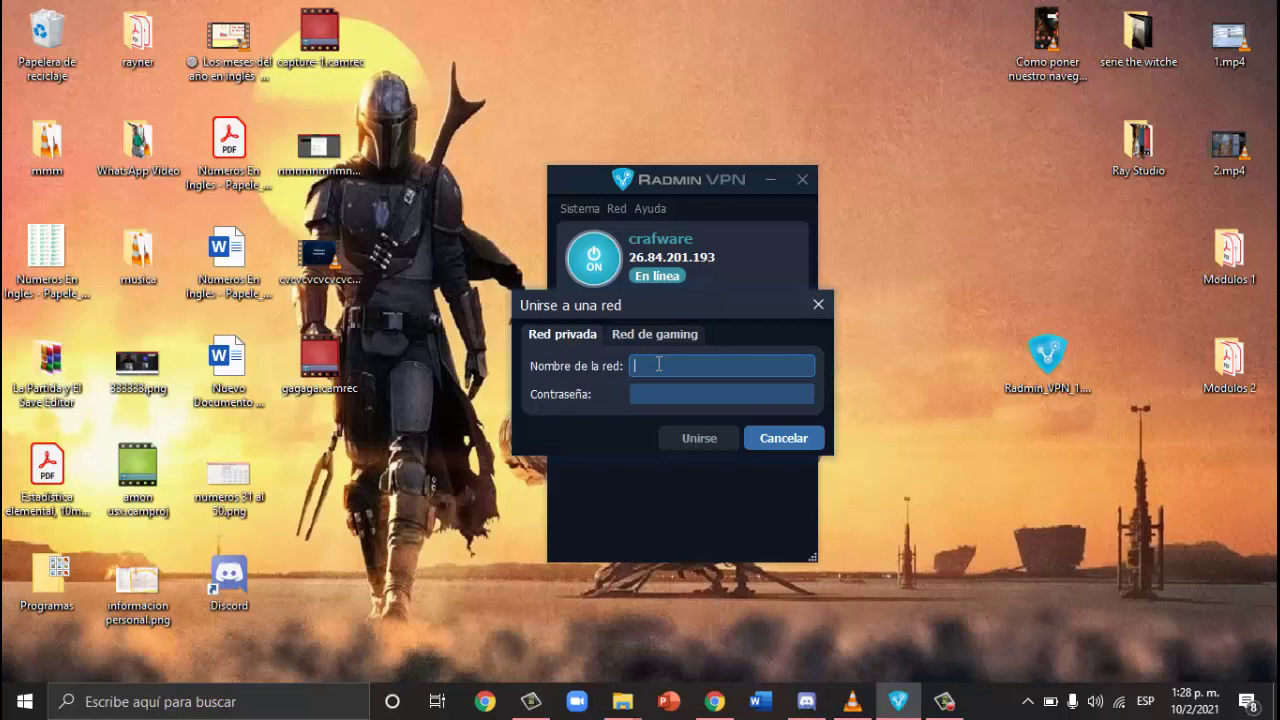
pyautogui.hotkey('ctrl', 'v')
pyautogui.press('BackSpace')
pyautogui.press('BackSpace')
pyautogui.press('BackSpace')
pyautogui.press('BackSpace')
pyautogui.press('BackSpace')
pyautogui.press('BackSpace')
pyautogui.press('BackSpace')
pyautogui.press('BackSpace')
pyautogui.press('BackSpace')
pyautogui.press('BackSpace')
pyautogui.press('BackSpace')
pyautogui.press('BackSpace')
pyautogui.press('BackSpace')
pyautogui.press('BackSpace')
pyautogui.press('BackSpace')
pyautogui.press('BackSpace')
pyautogui.press('BackSpace')
pyautogui.press('BackSpace')
pyautogui.press('BackSpace')
pyautogui.press('BackSpace')
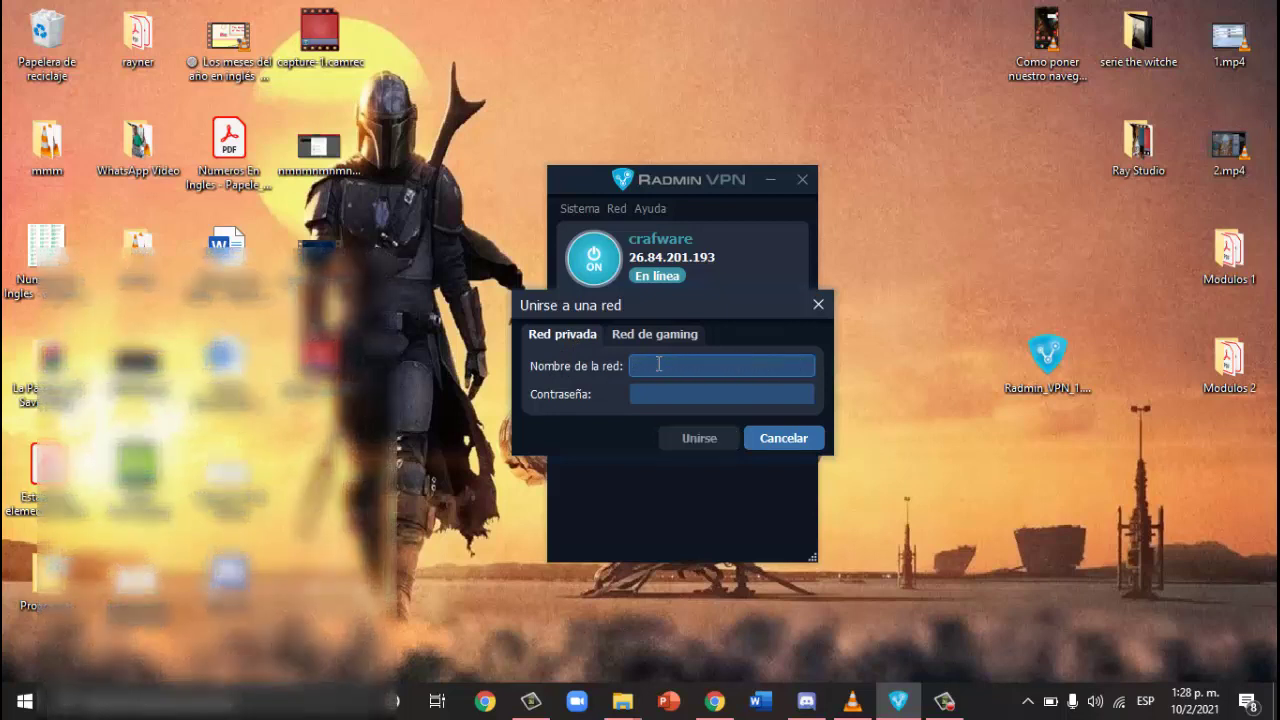
pyautogui.click(714, 701)
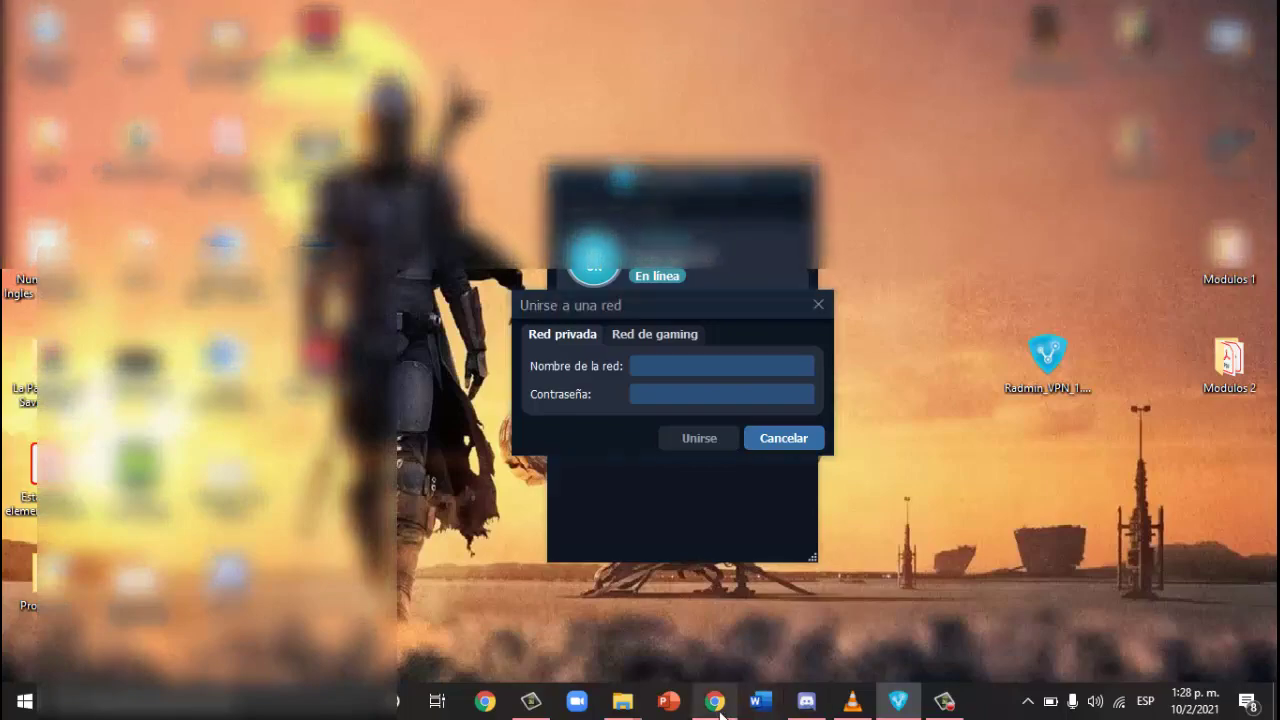
# Step: Copy the network name 'servidor de crafware' from the WhatsApp chat
pyautogui.hotkey('ctrl', 'Tab')
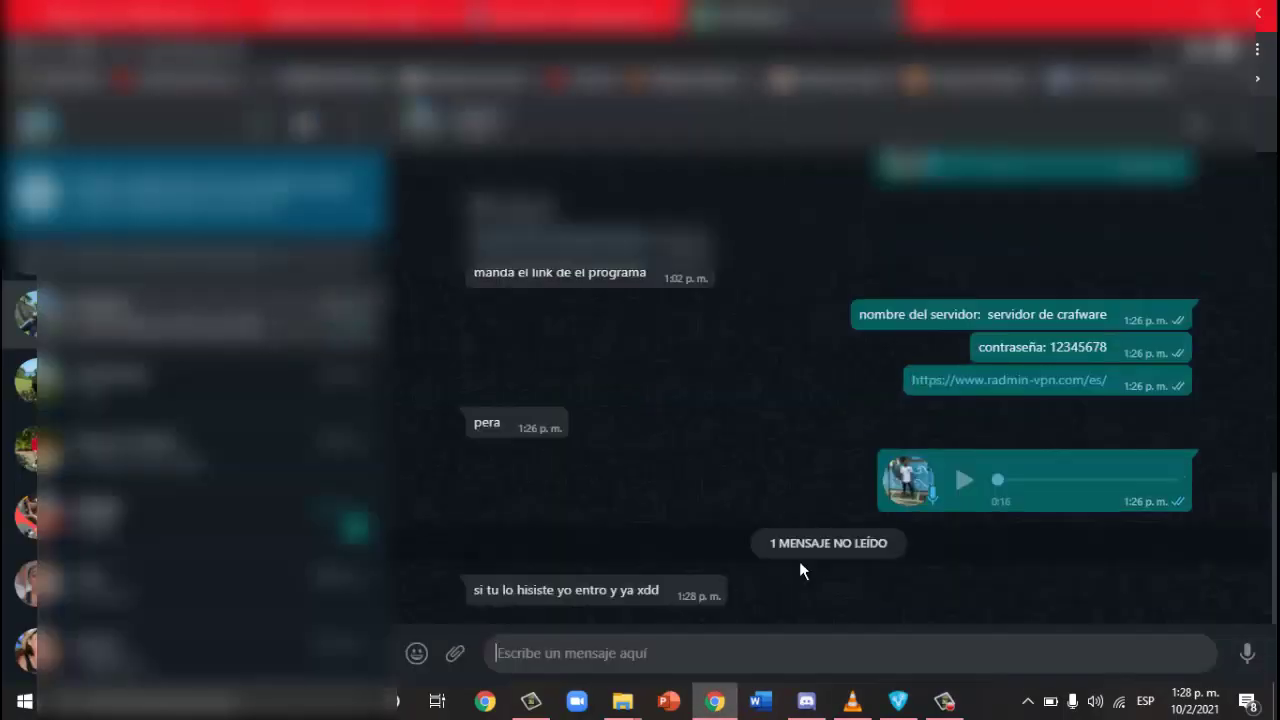
pyautogui.moveTo(990, 313); pyautogui.dragTo(1107, 318)
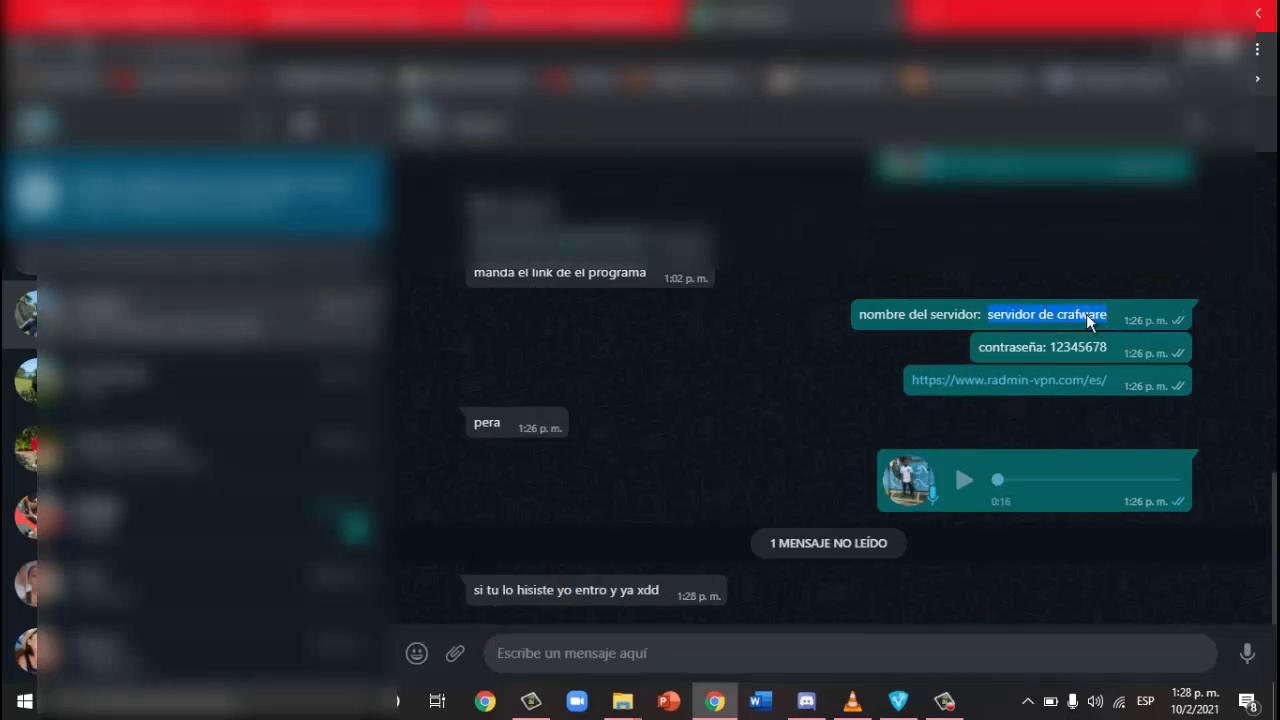
pyautogui.rightClick(1086, 314)
pyautogui.click(1072, 325)
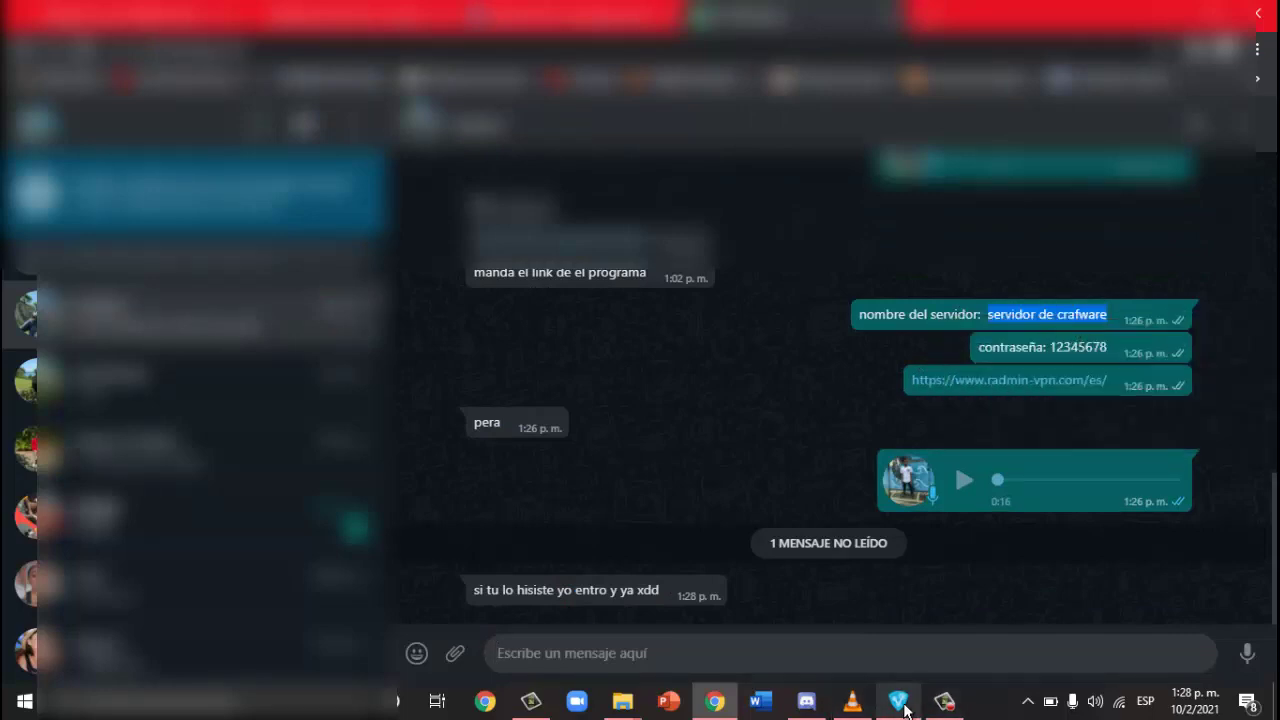
# Step: Fill in the network name and password, attempt to join, then cancel the dialog
pyautogui.click(897, 704)
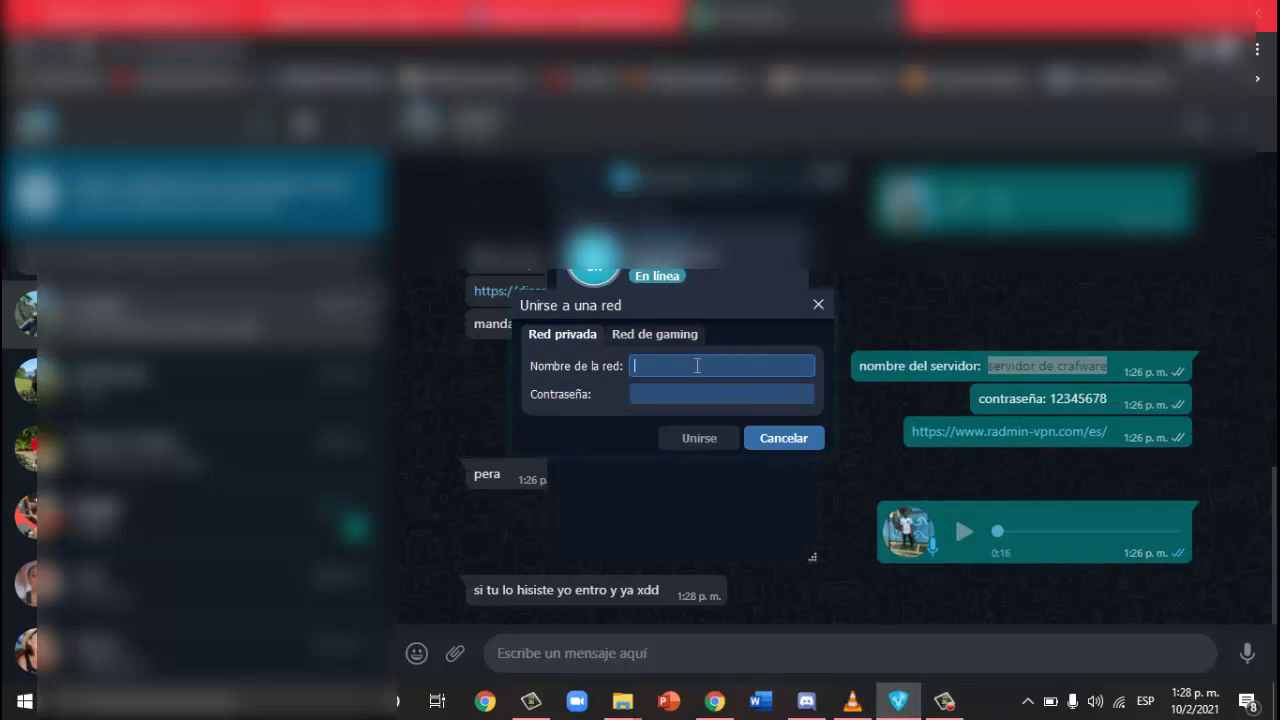
pyautogui.hotkey('ctrl', 'v')
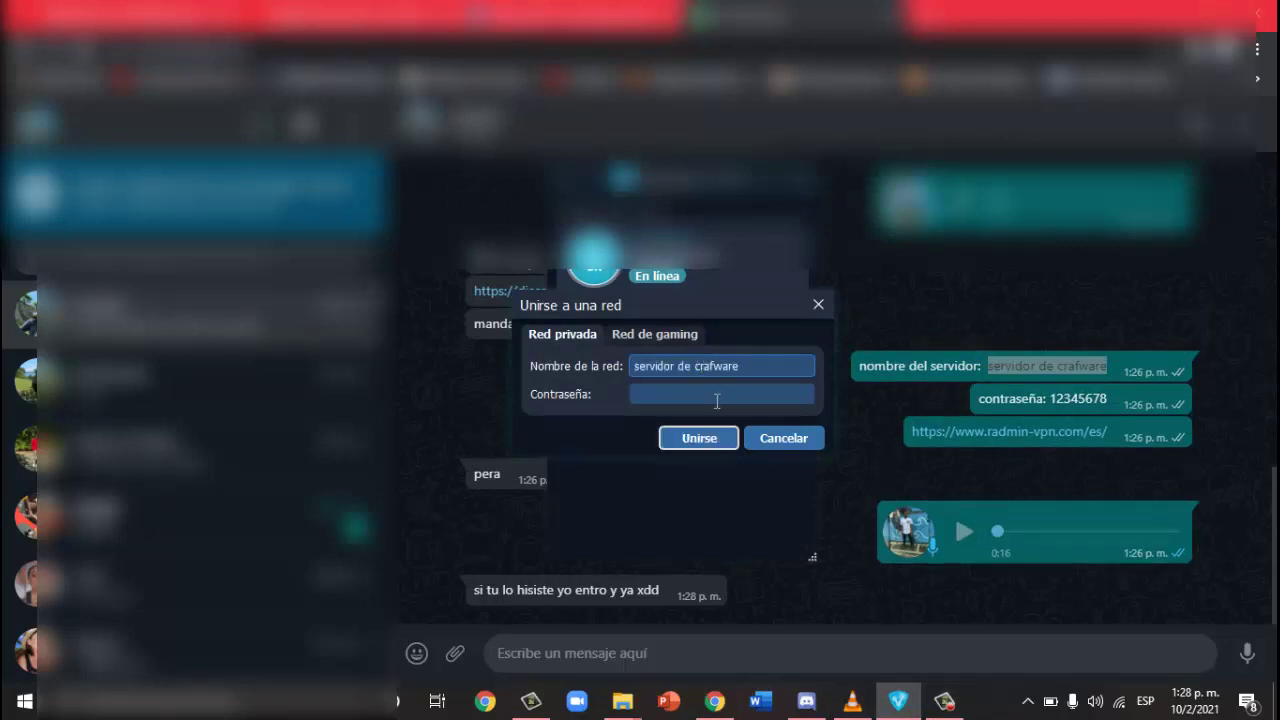
pyautogui.click(716, 399)
pyautogui.write('12345678')
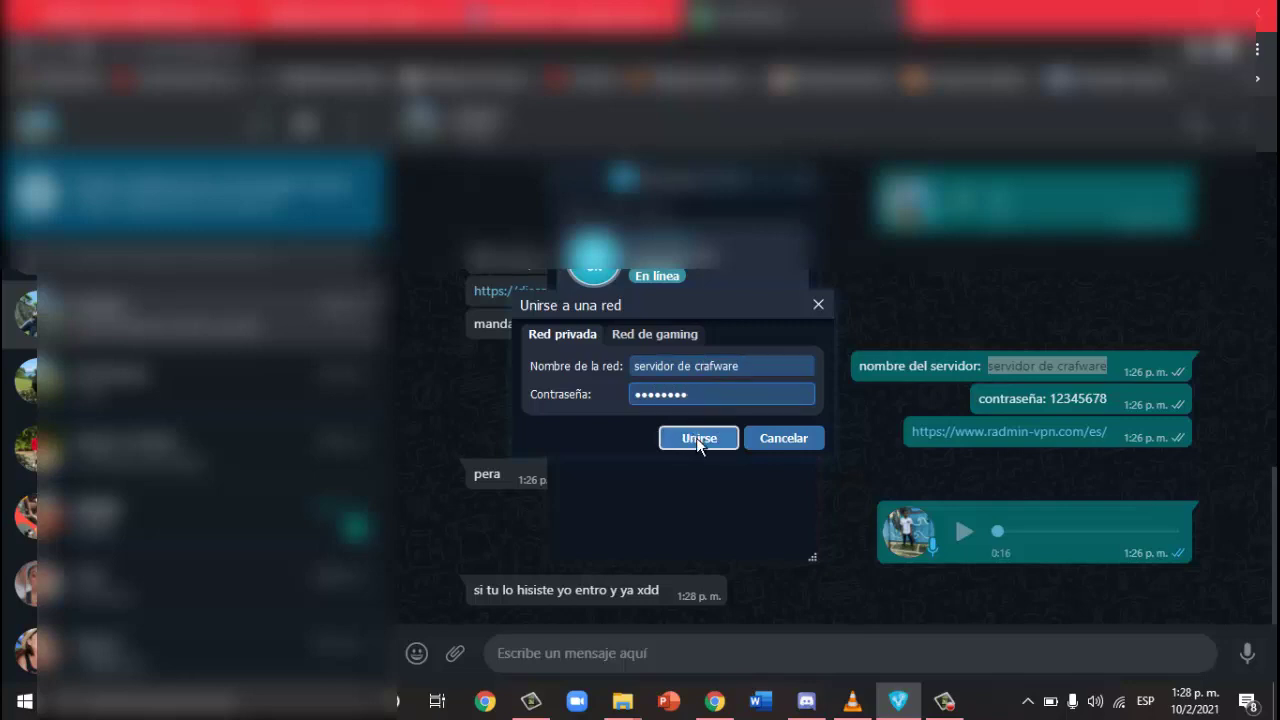
pyautogui.click(696, 437)
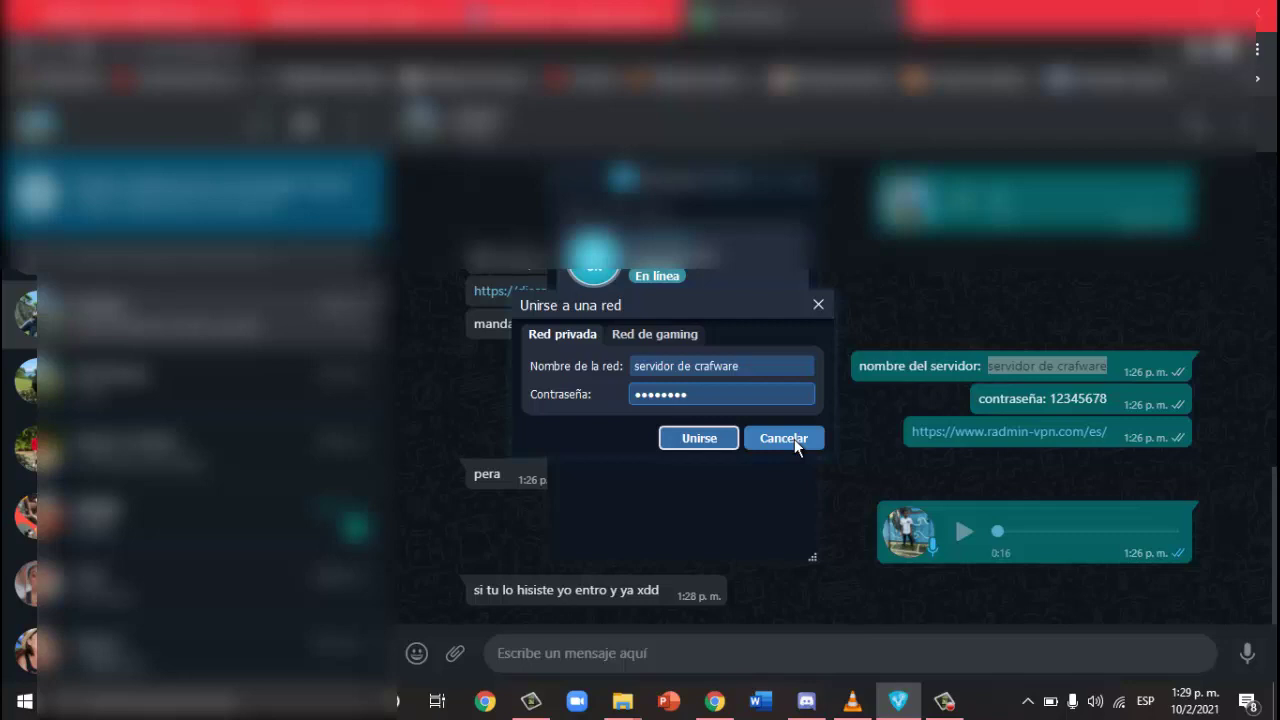
pyautogui.click(794, 439)
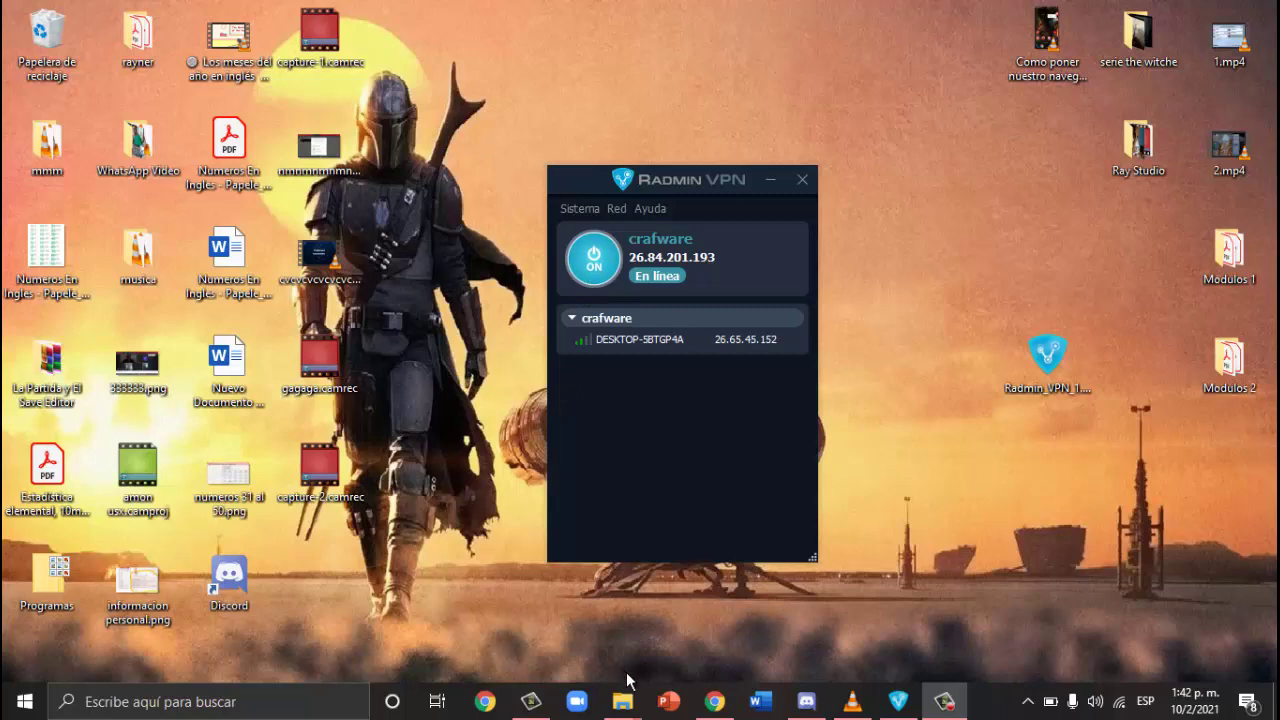
# Step: Bring up the Counter-Strike 1.6 folder window from File Explorer's taskbar preview
pyautogui.moveTo(648, 690)
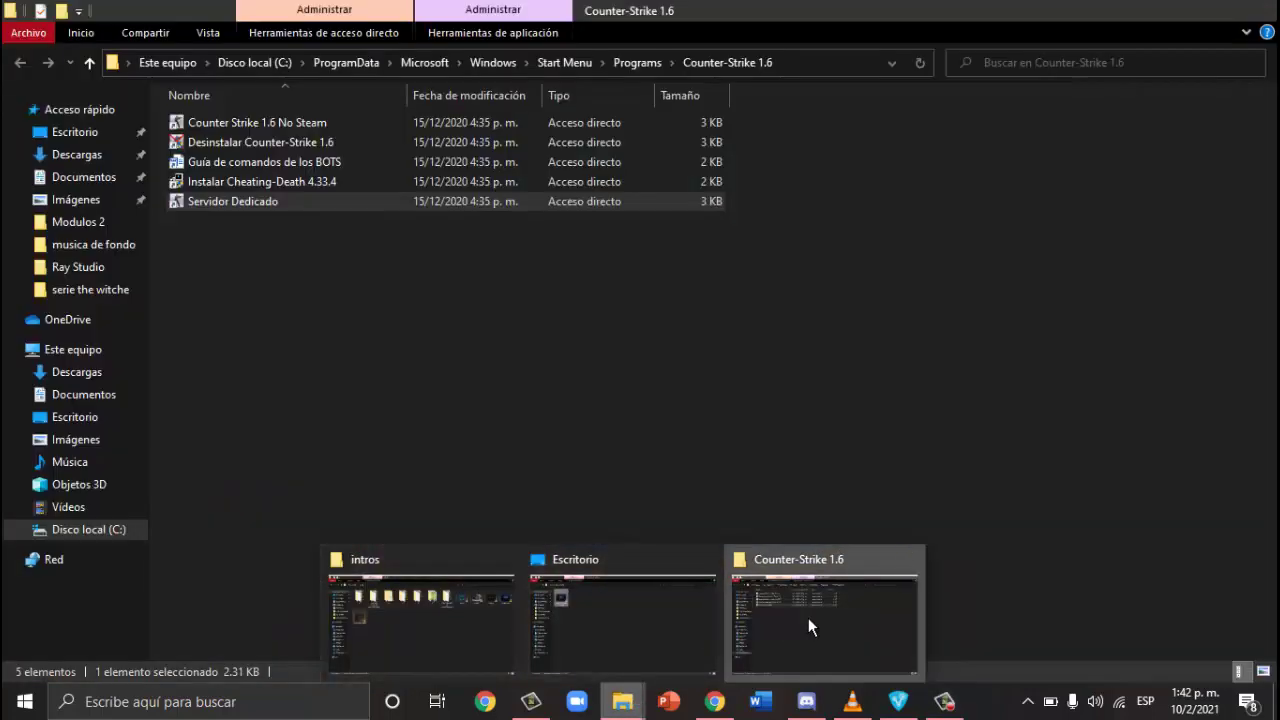
pyautogui.click(808, 618)
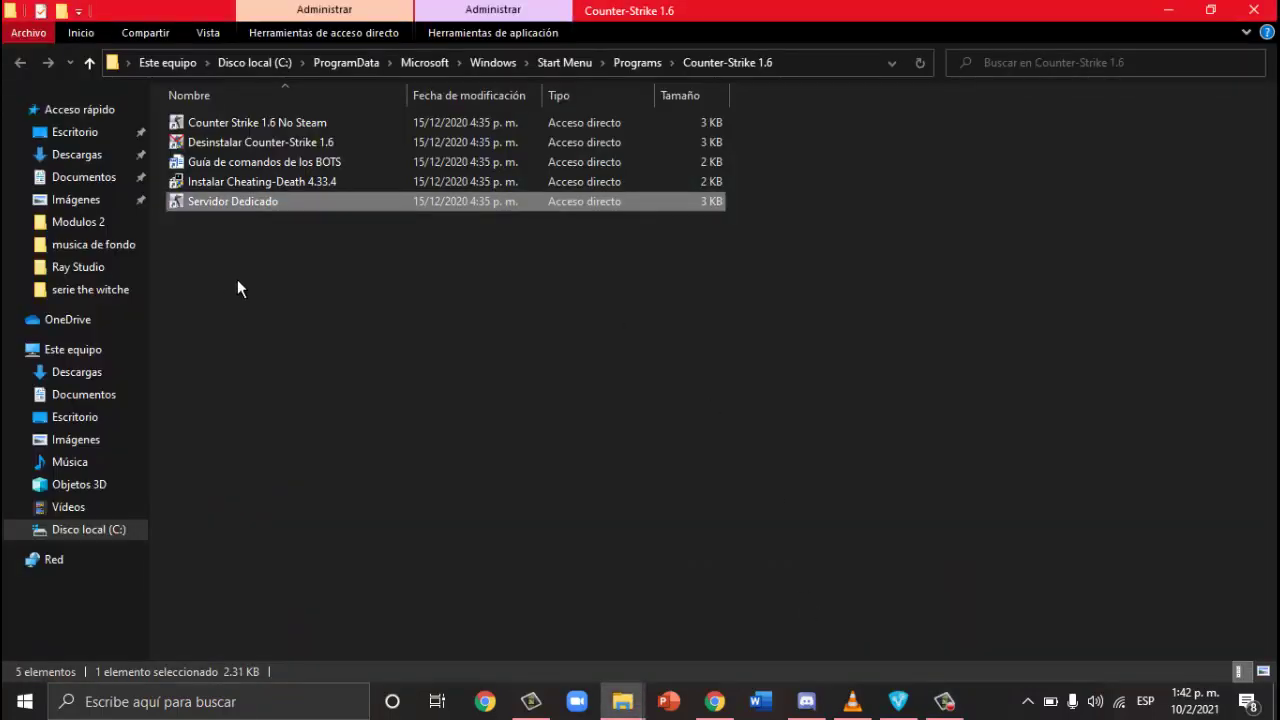
# Step: Set up the dedicated server with Counter-Strike as the game and name 'crafware', then show Radmin VPN
pyautogui.doubleClick(295, 203)
pyautogui.click(517, 233)
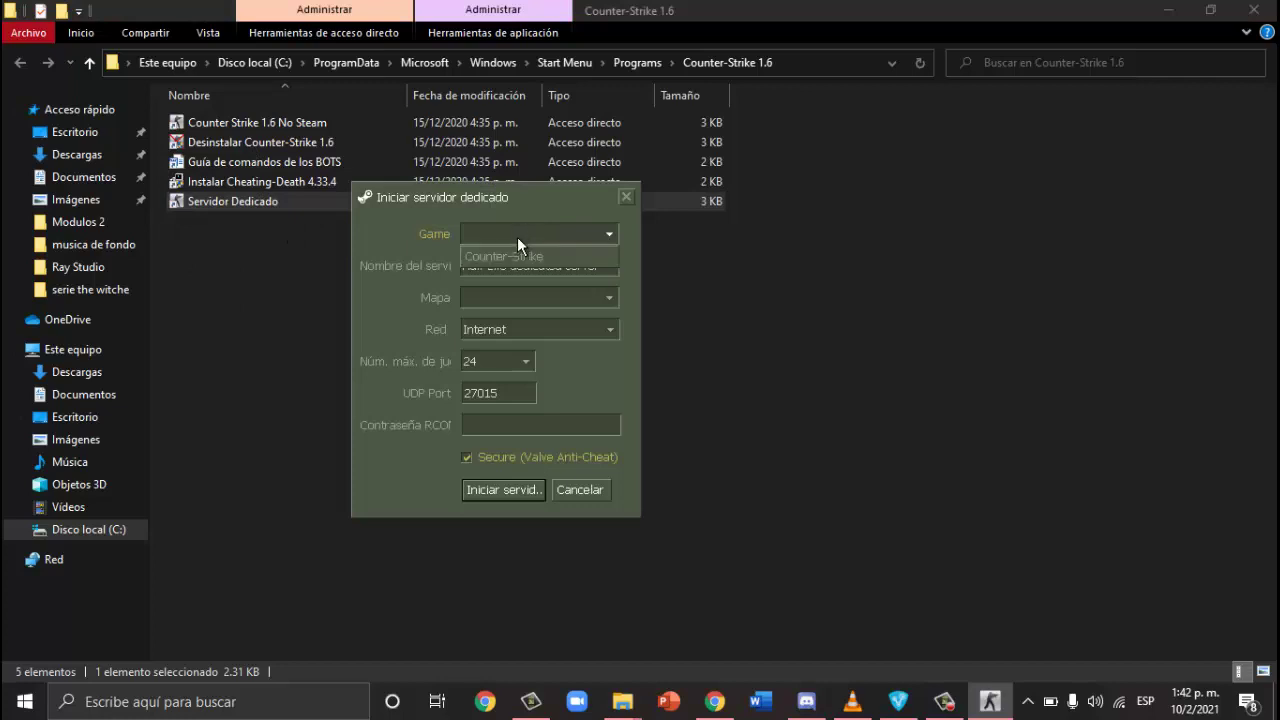
pyautogui.click(517, 250)
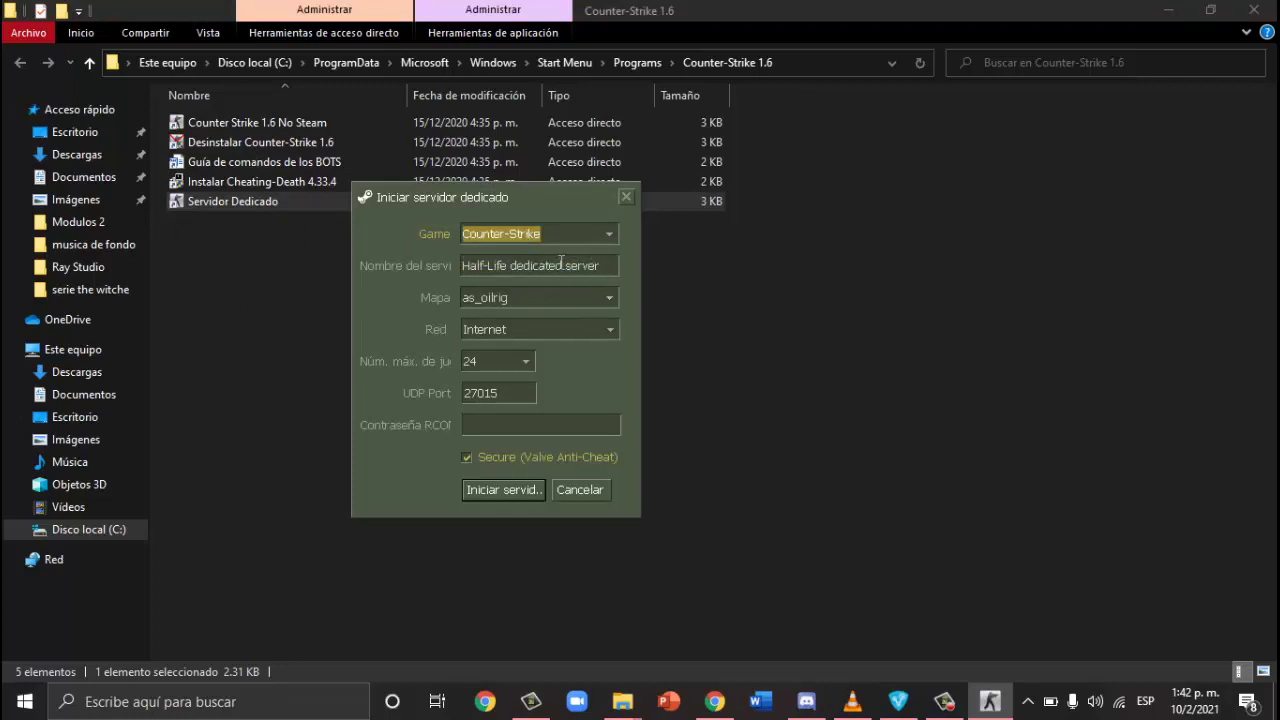
pyautogui.press('Tab')
pyautogui.press('BackSpace')
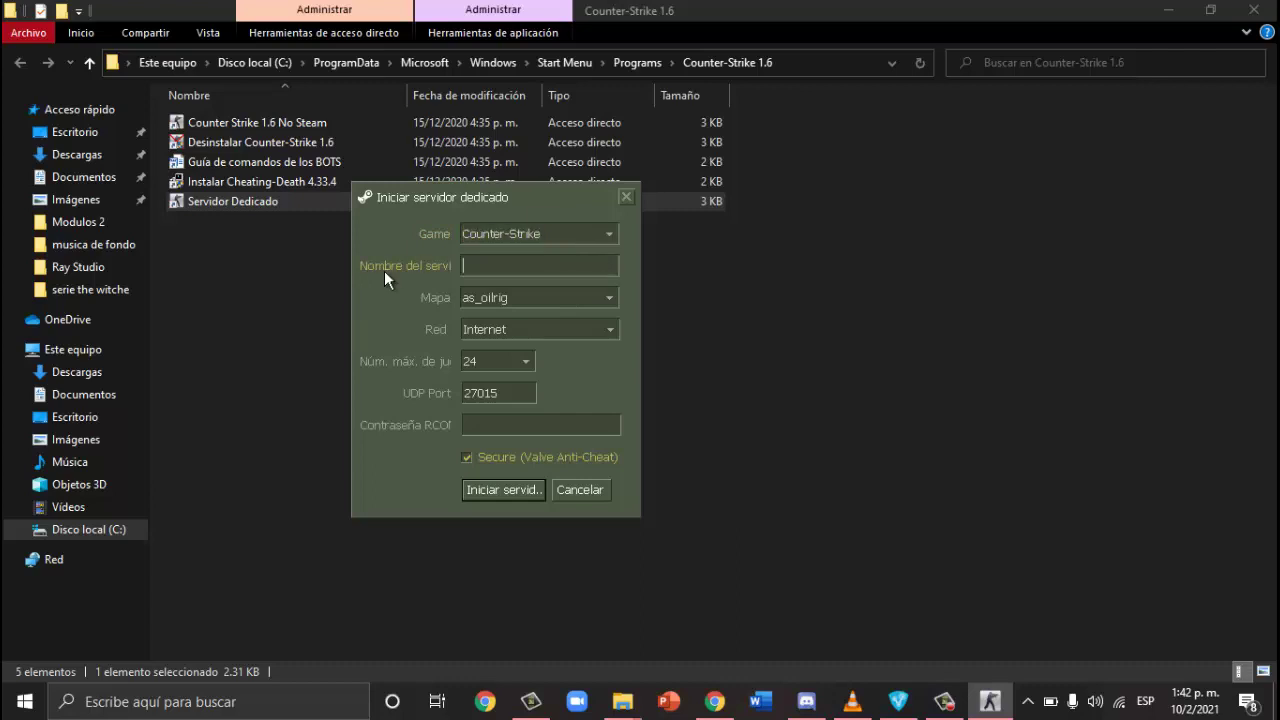
pyautogui.write('C')
pyautogui.write('cra')
pyautogui.write('fware')
pyautogui.click(1277, 705)
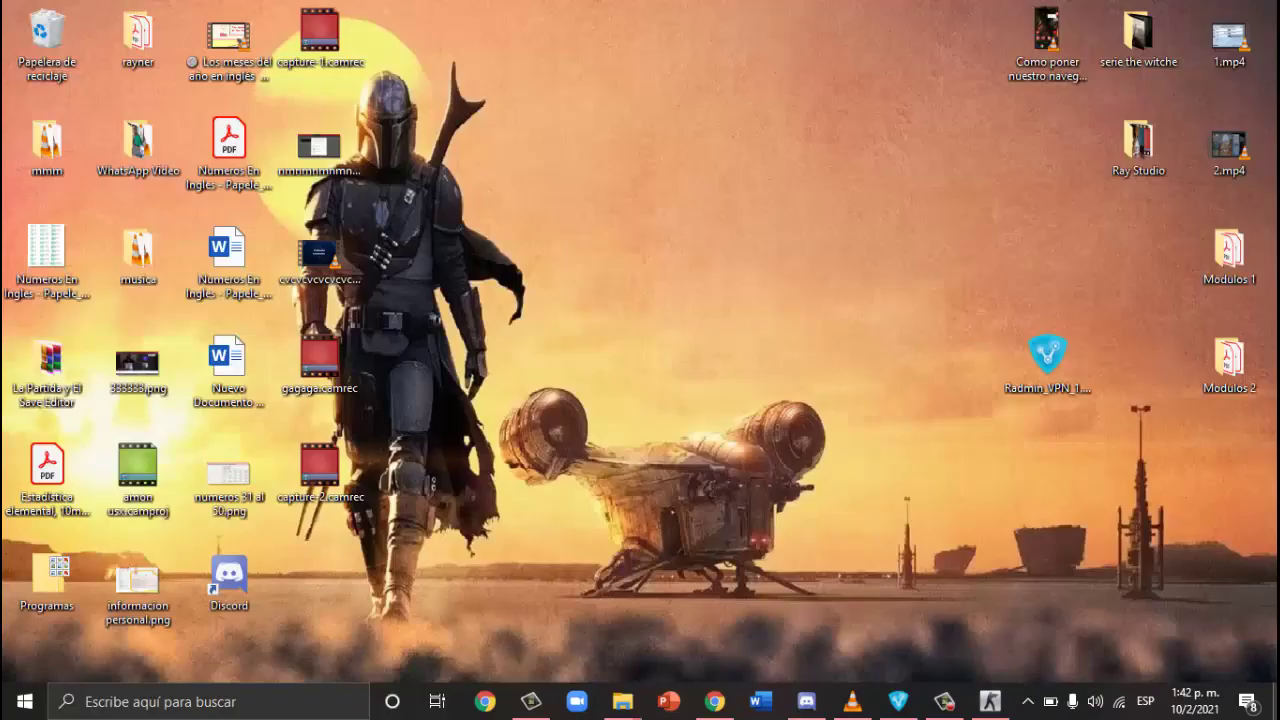
pyautogui.click(900, 706)
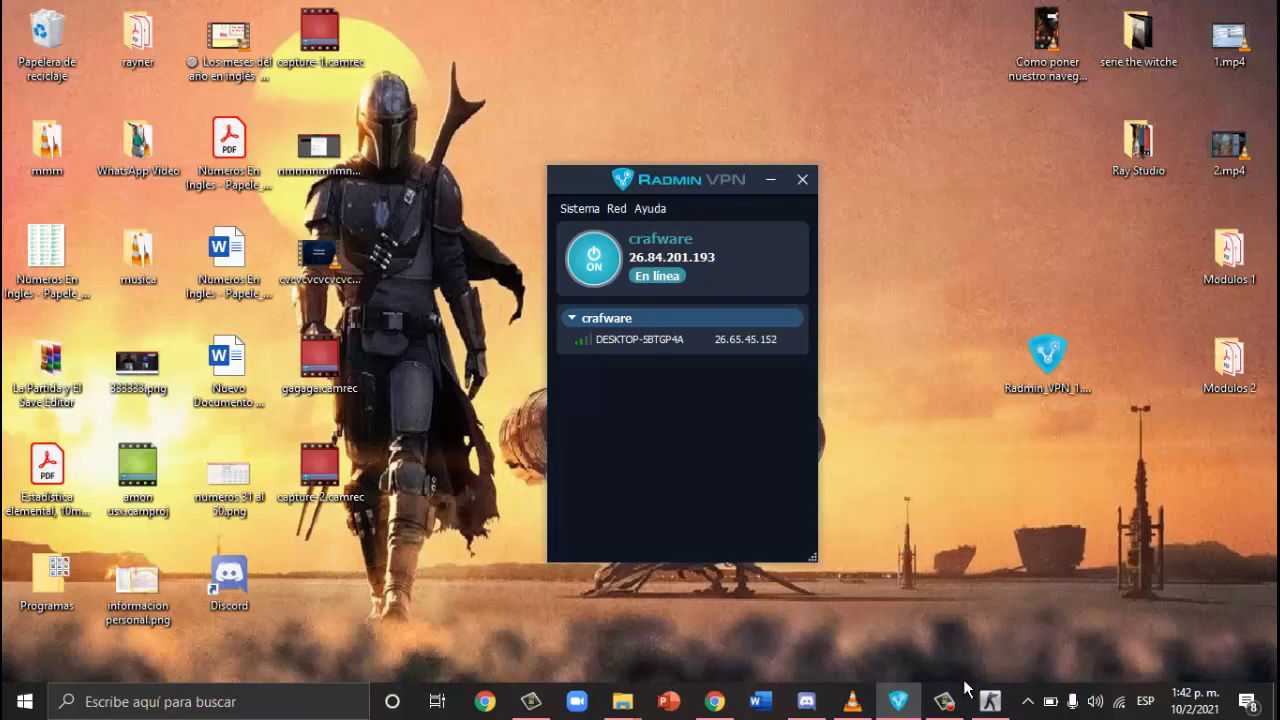
# Step: Choose de_dust2 as the map, enter an RCON password, and start the crafware server
pyautogui.moveTo(955, 710)
pyautogui.click(990, 701)
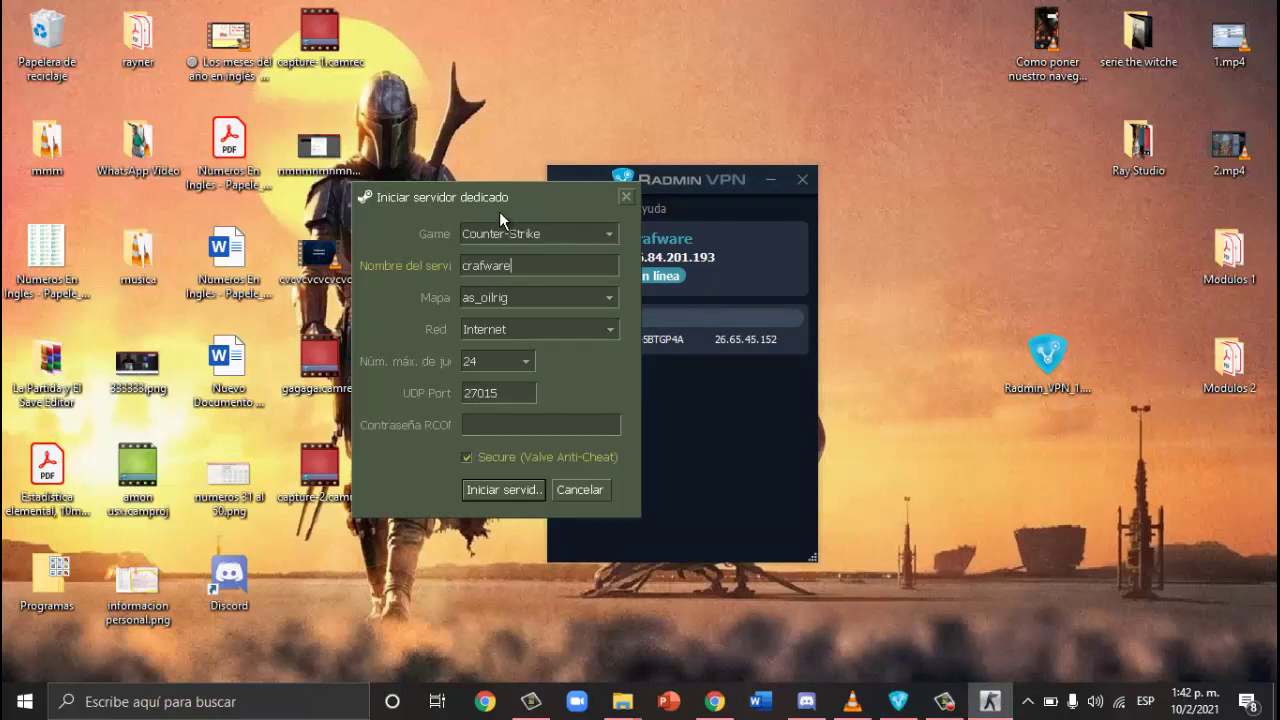
pyautogui.click(541, 297)
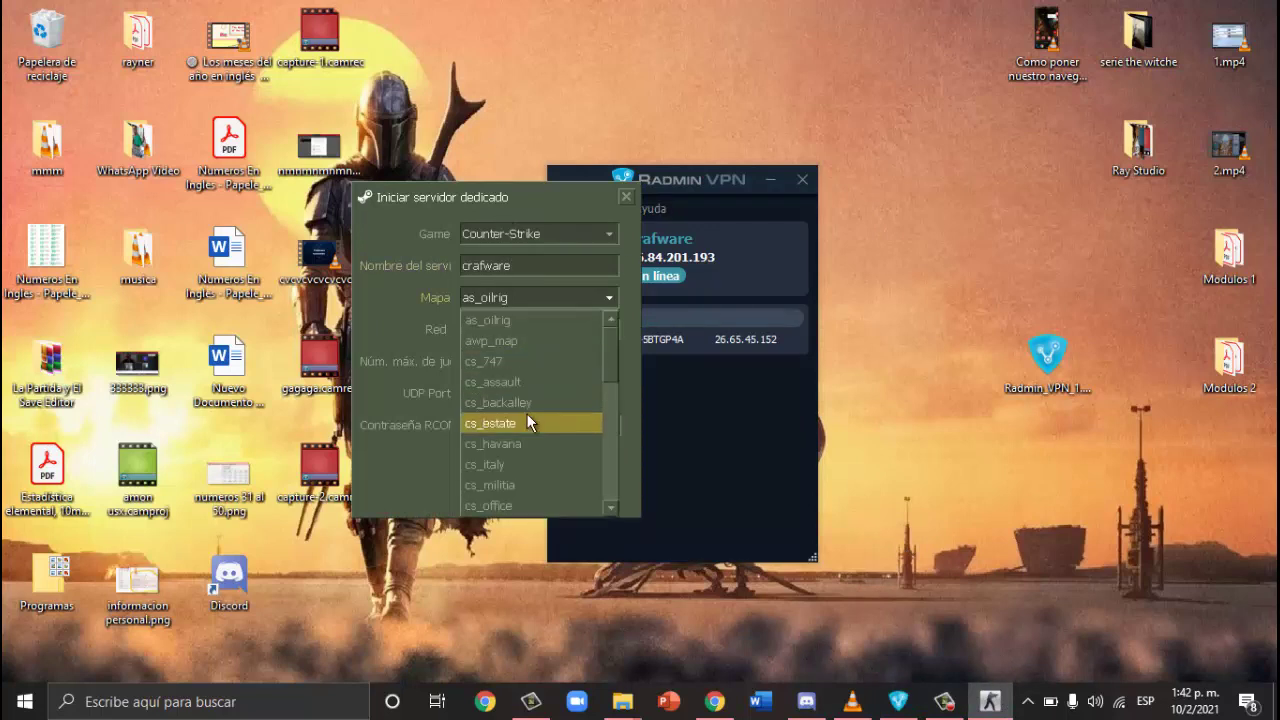
pyautogui.press('d')
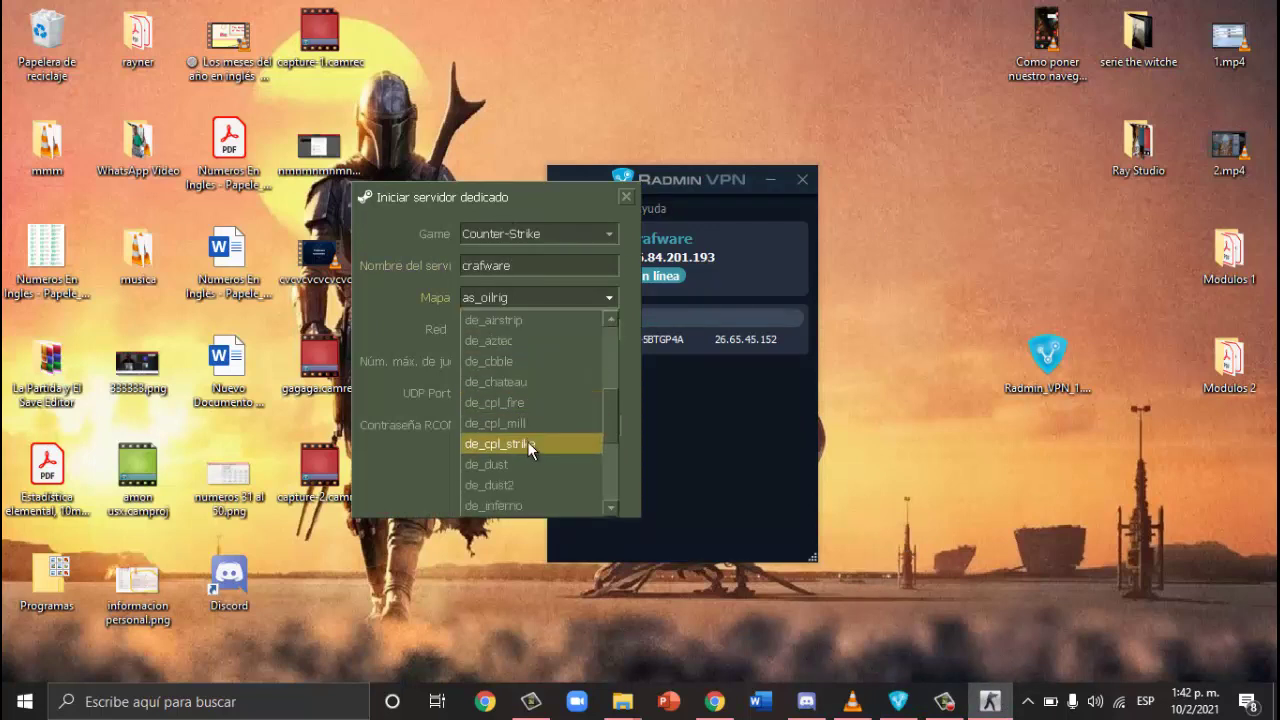
pyautogui.click(516, 484)
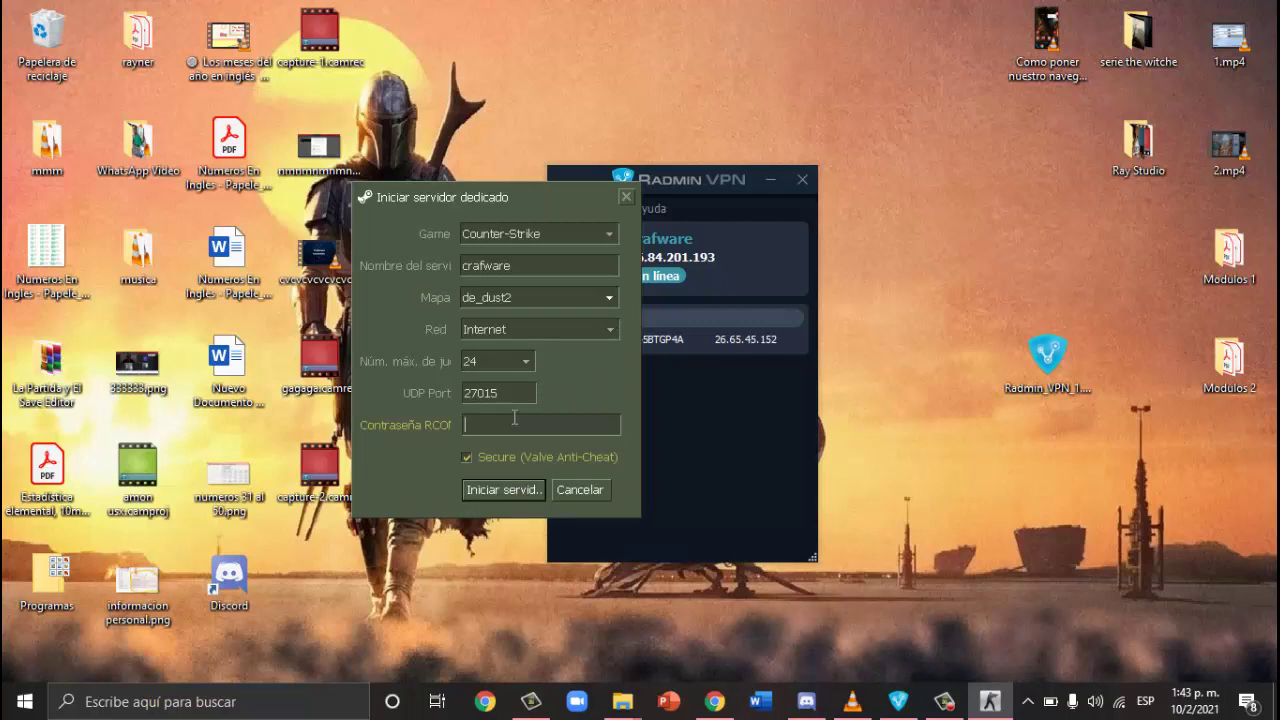
pyautogui.write('123456')
pyautogui.click(503, 490)
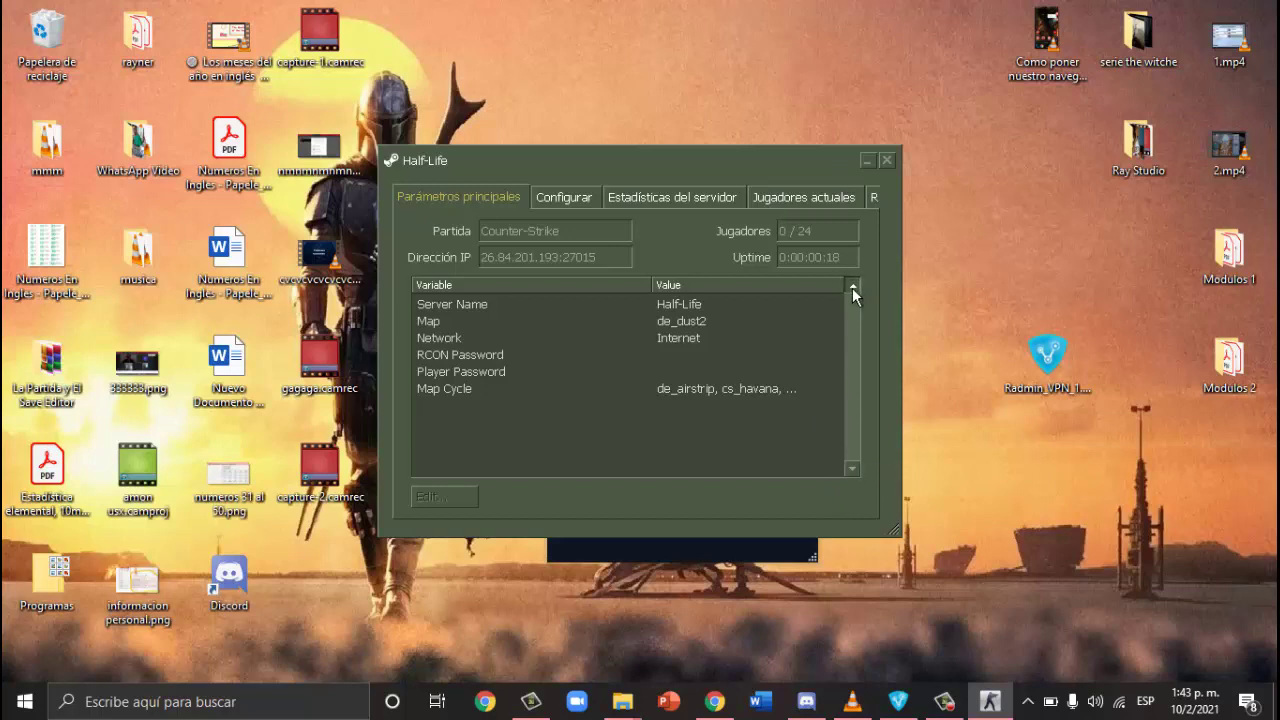
# Step: Minimise the crafware server window, move Radmin VPN slightly higher, and open Windows search
pyautogui.click(944, 701)
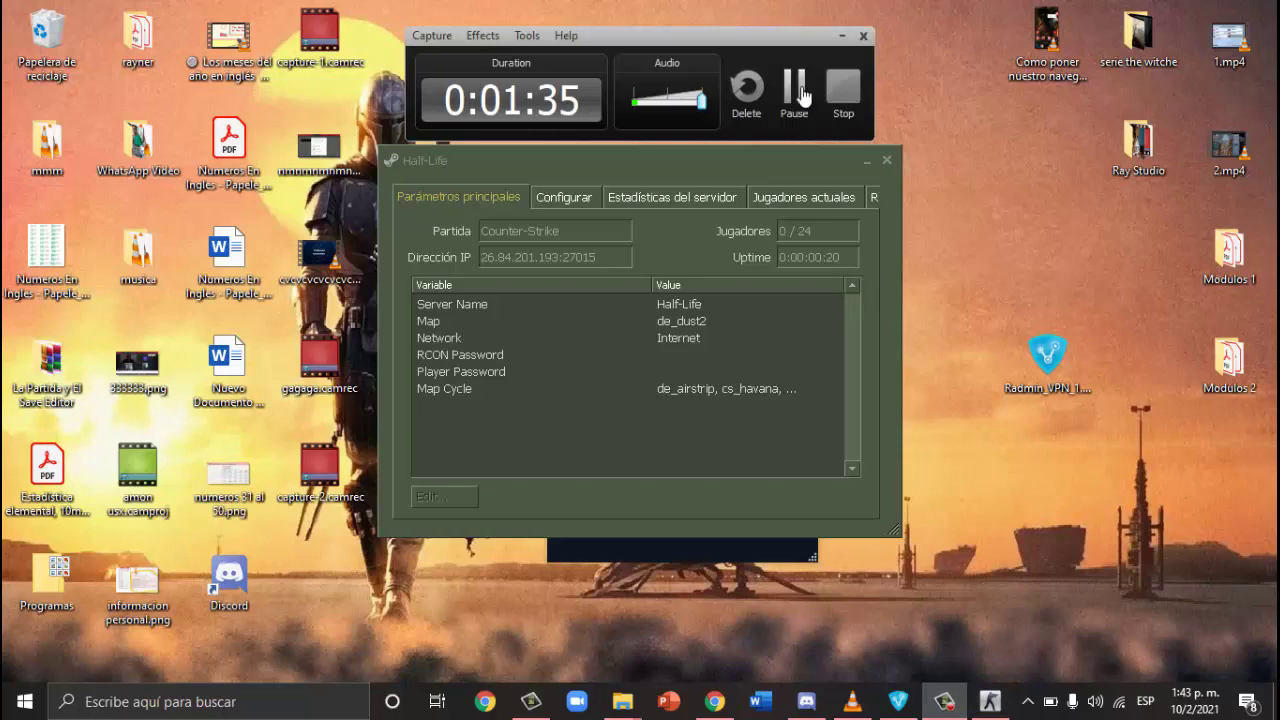
pyautogui.click(796, 88)
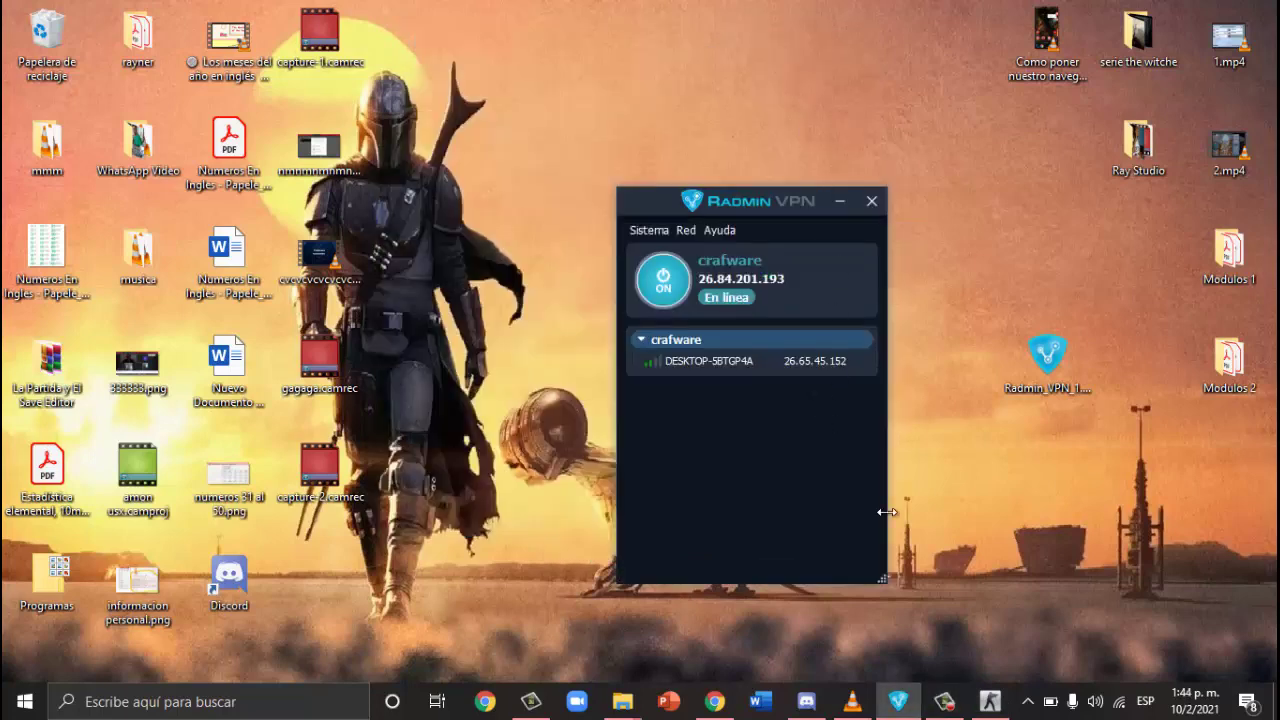
pyautogui.click(993, 704)
pyautogui.click(997, 708)
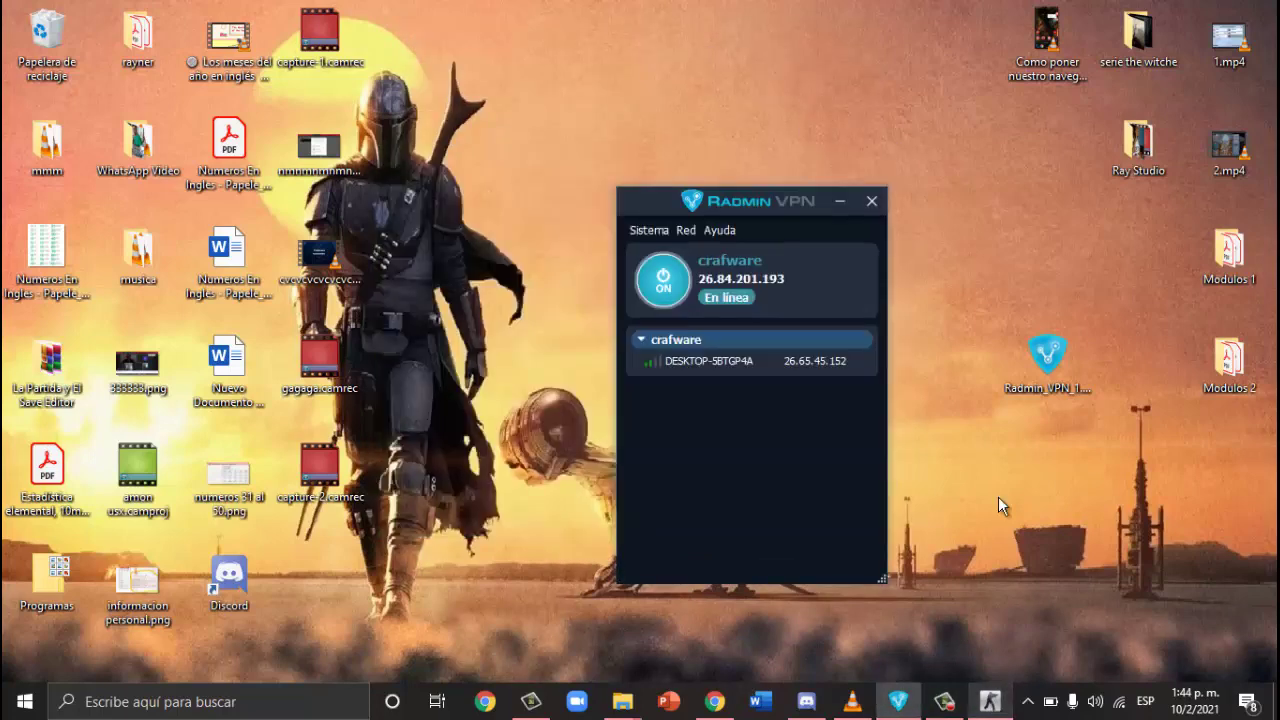
pyautogui.moveTo(772, 197); pyautogui.dragTo(767, 161)
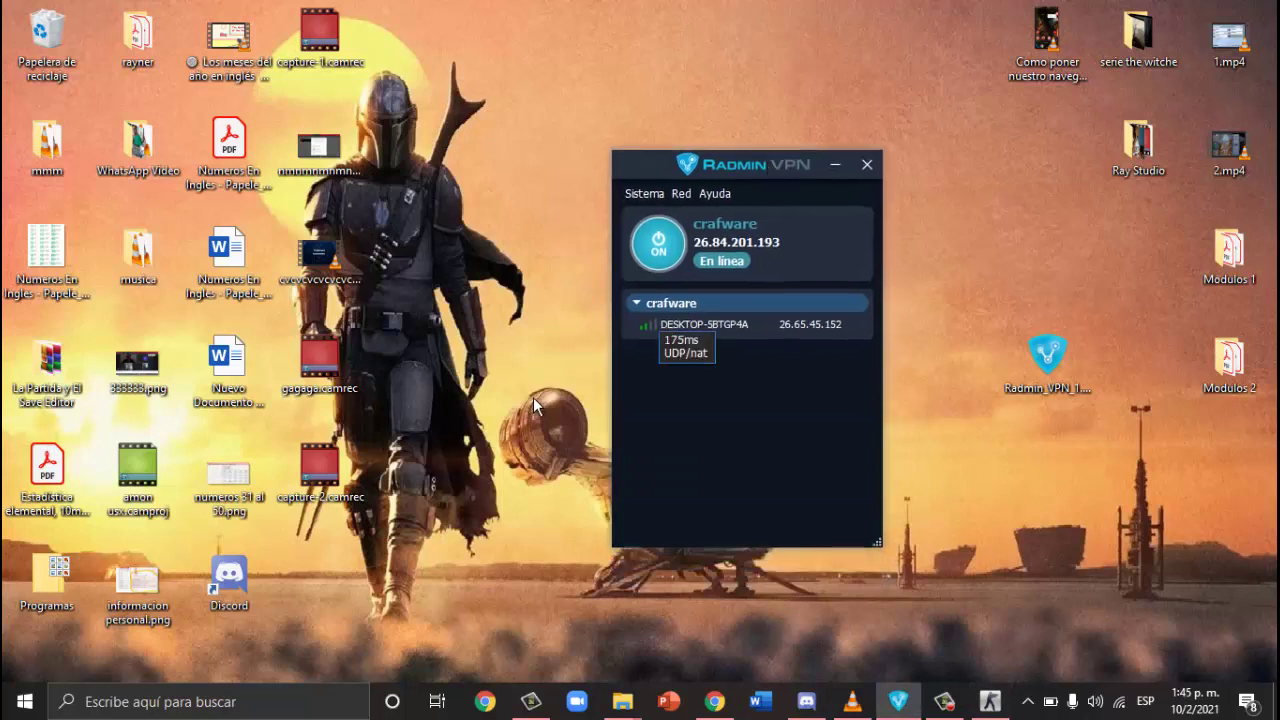
pyautogui.click(293, 708)
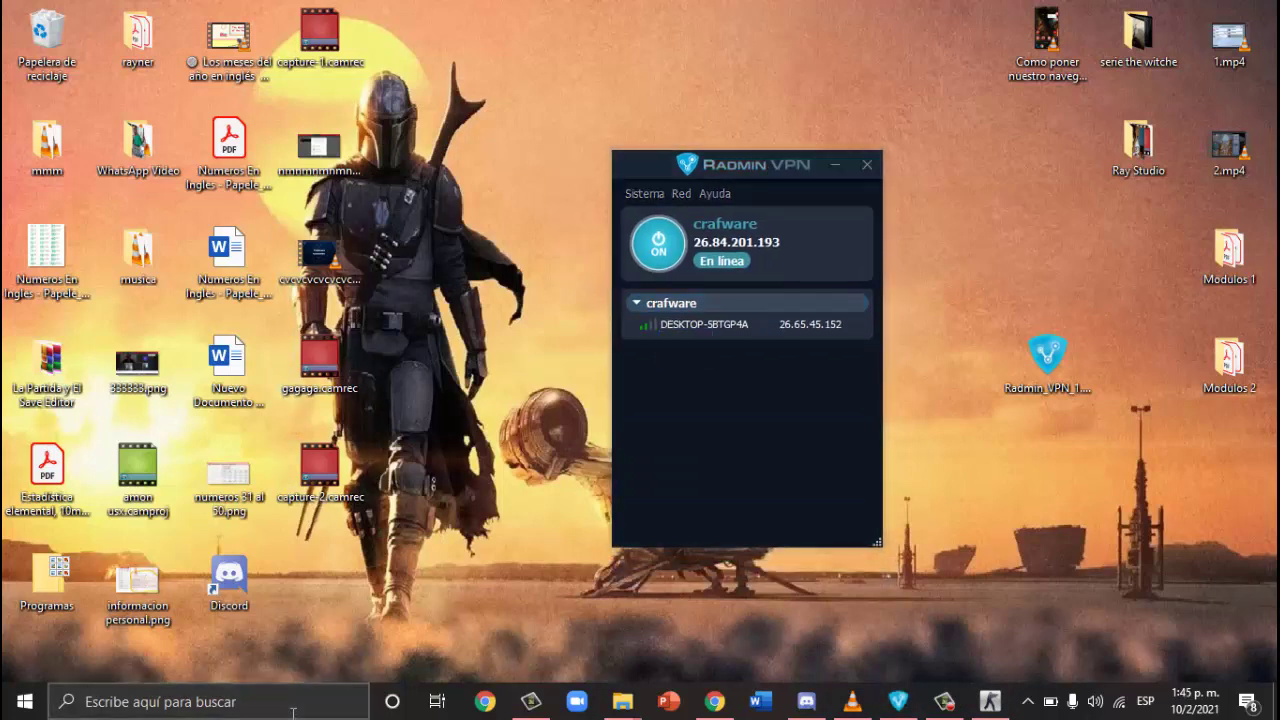
# Step: Search 'co', launch Counter Strike 1.6 No Steam, and connect to crafware from the LAN list
pyautogui.write('co')
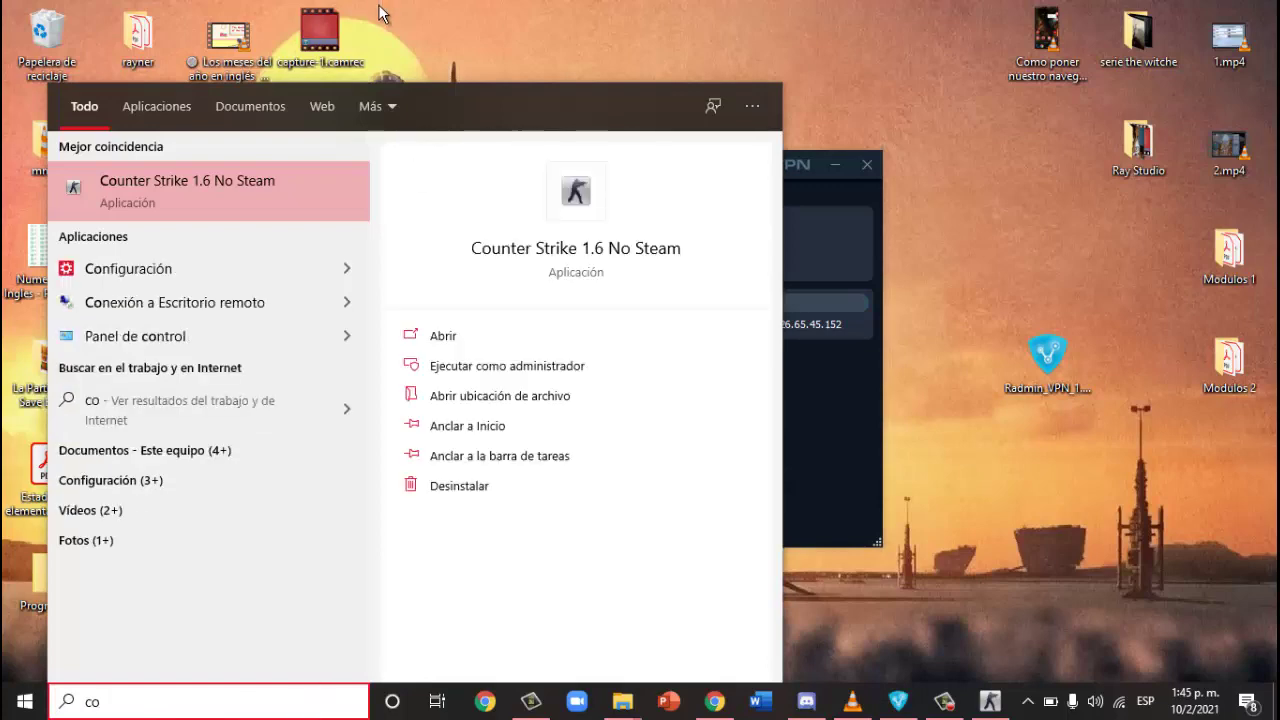
pyautogui.click(580, 196)
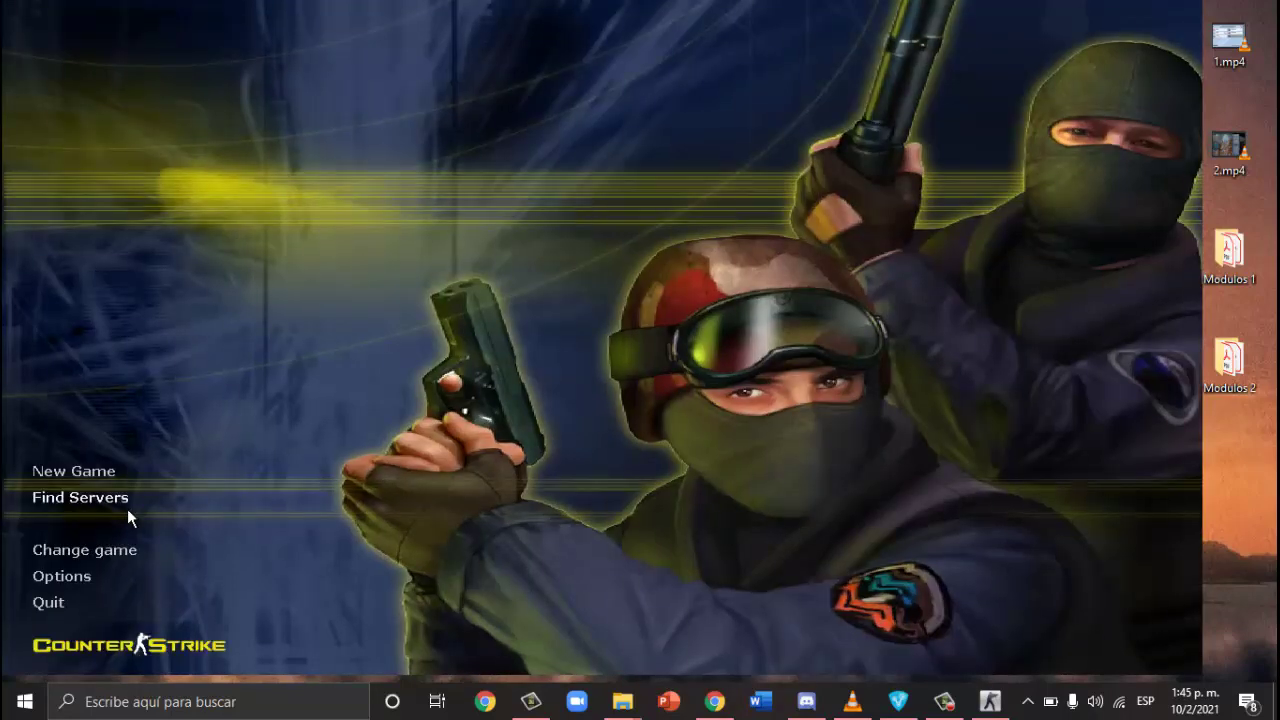
pyautogui.click(110, 497)
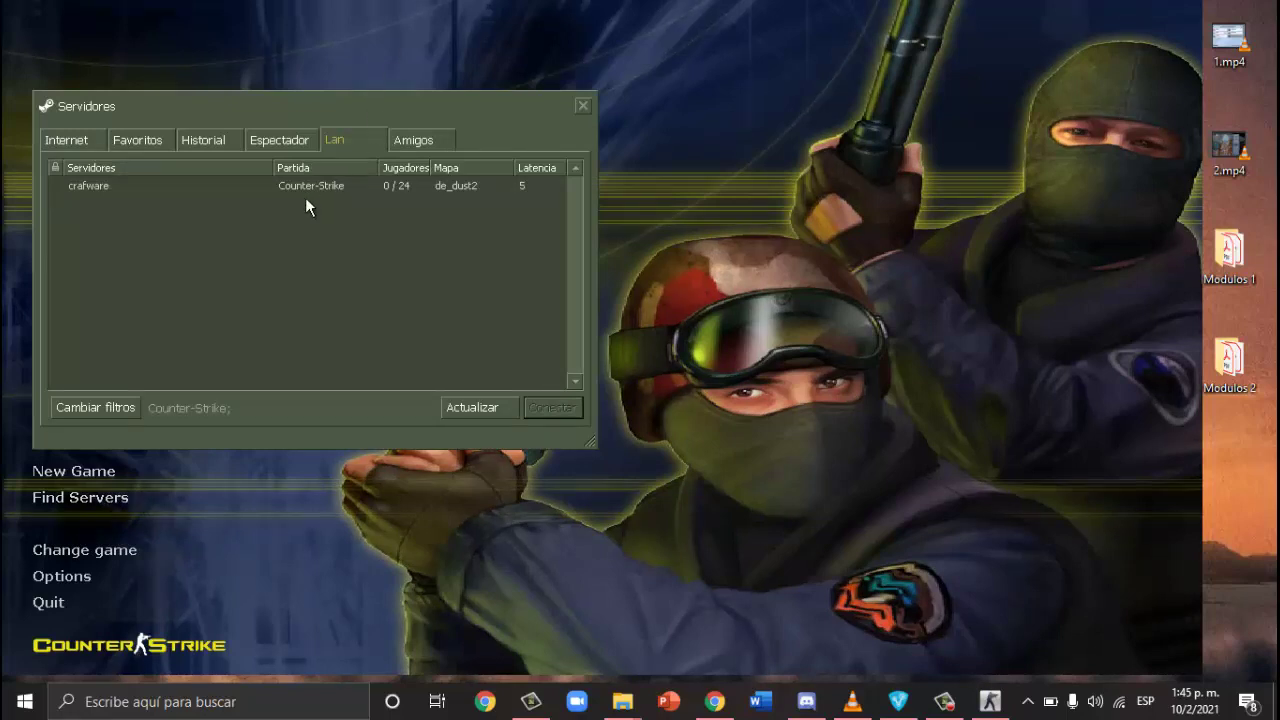
pyautogui.click(357, 188)
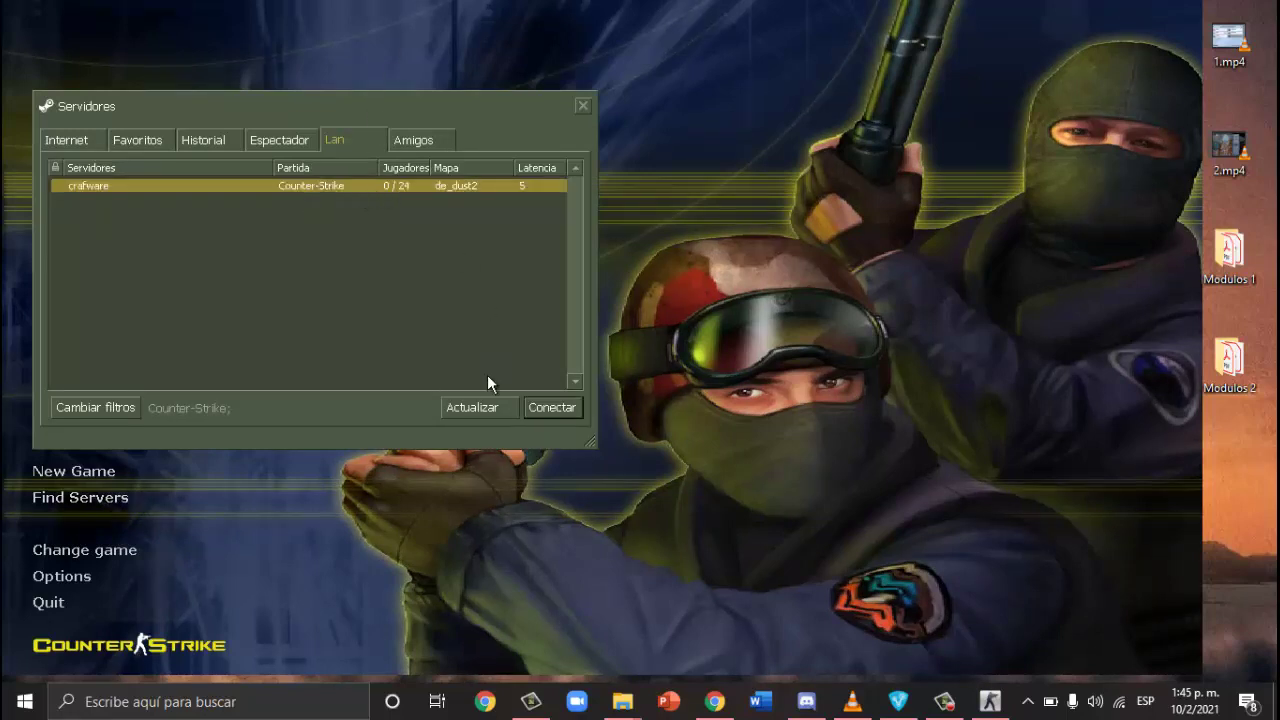
pyautogui.click(557, 406)
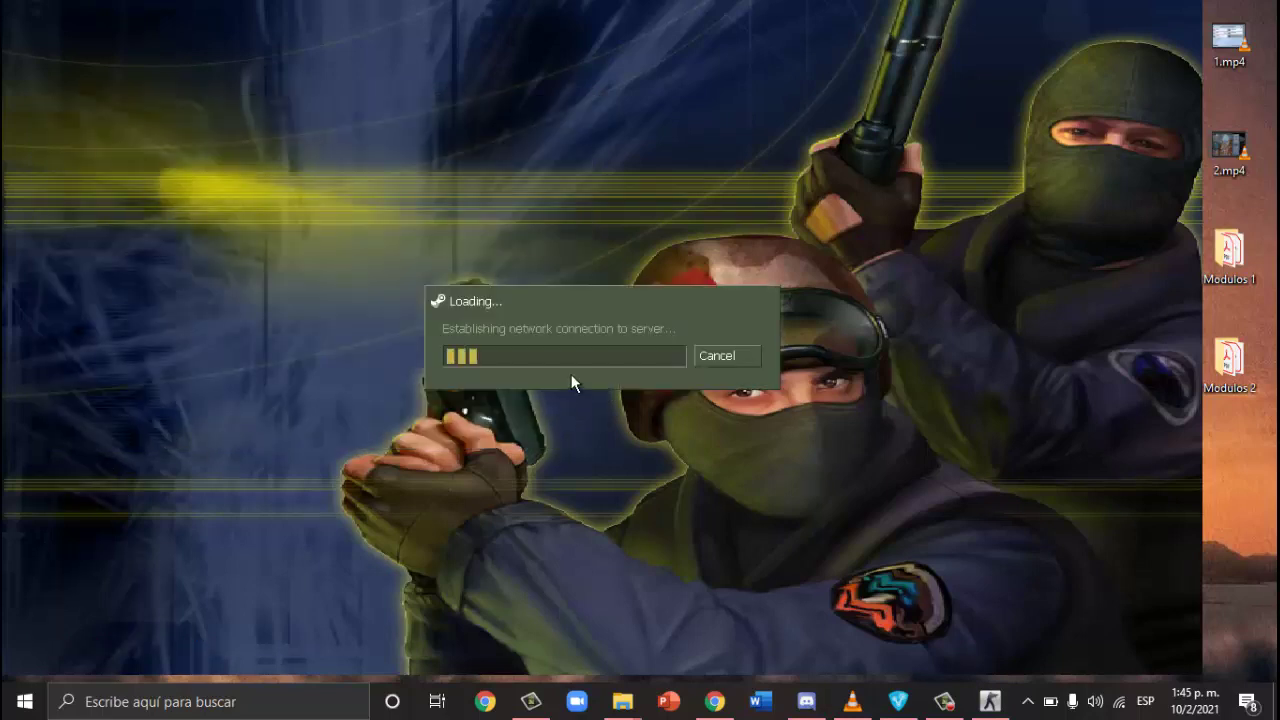